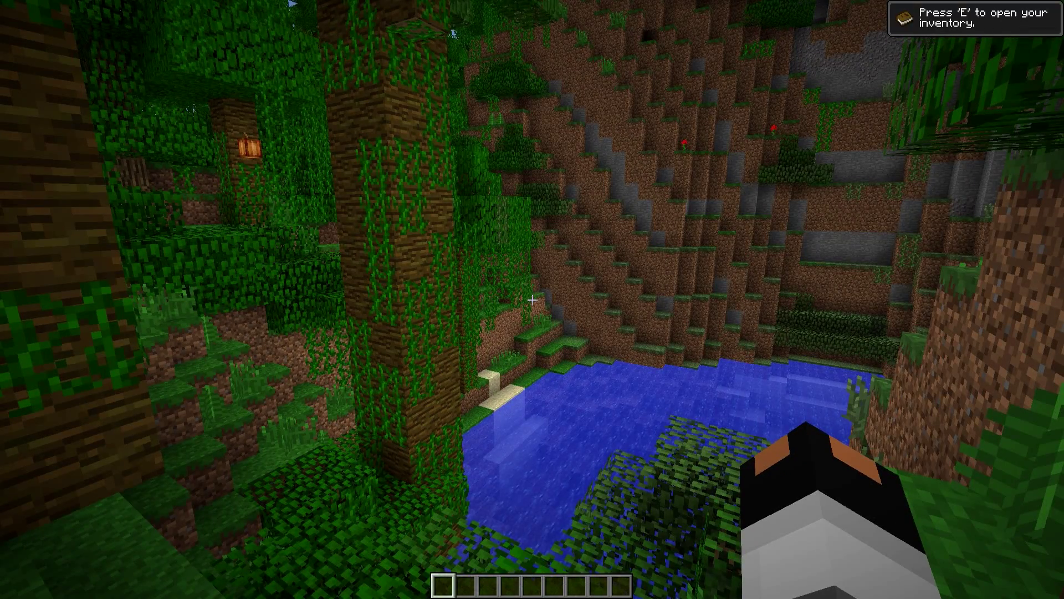
key("w")
key("w")
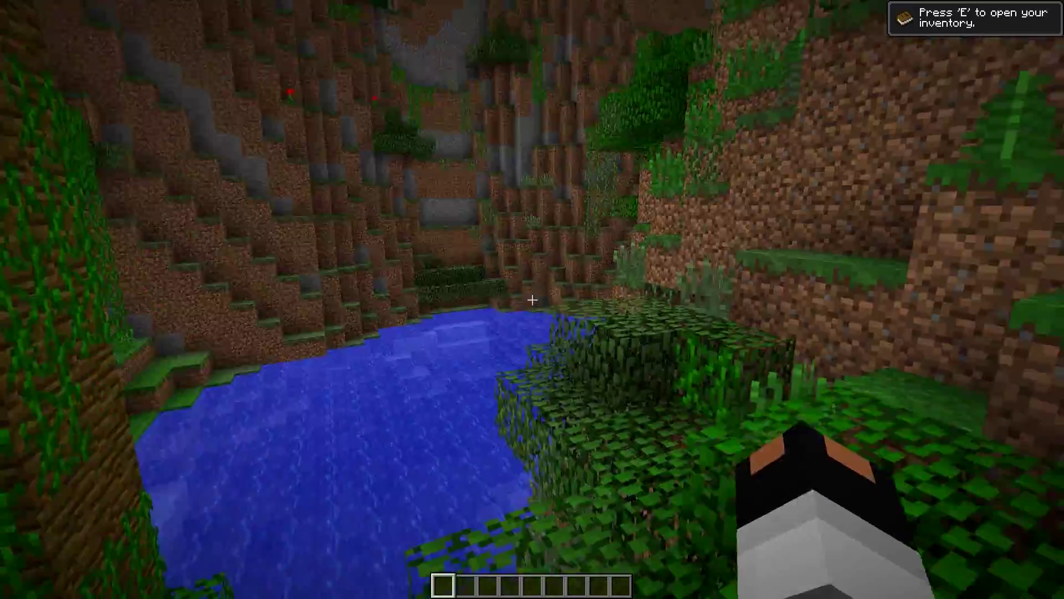
key("w")
key("w")
key("w")
key("w")
key("w")
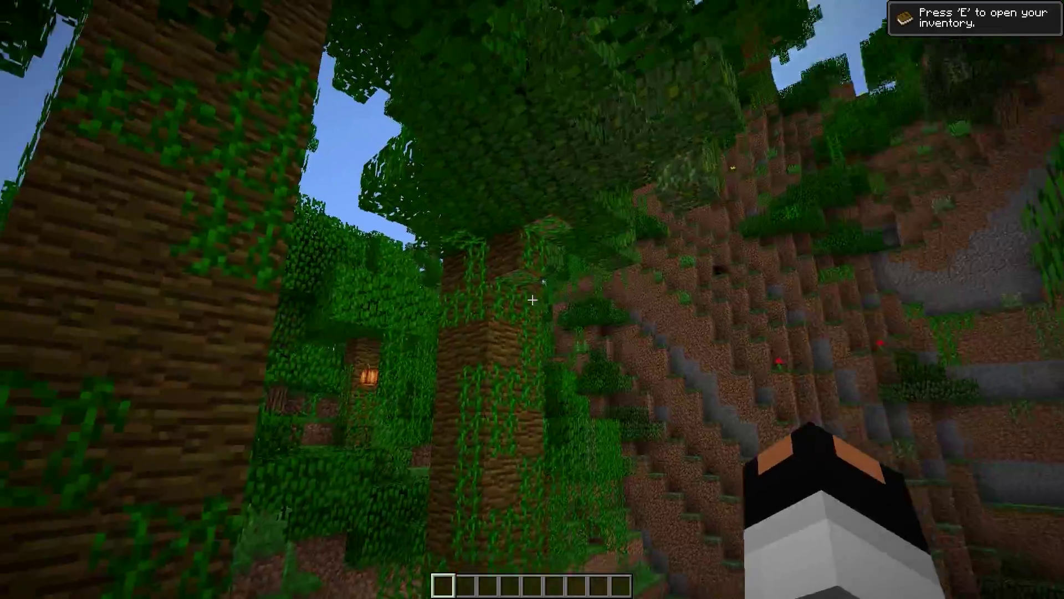
key("w")
key("w")
key("w")
key("w")
key("w")
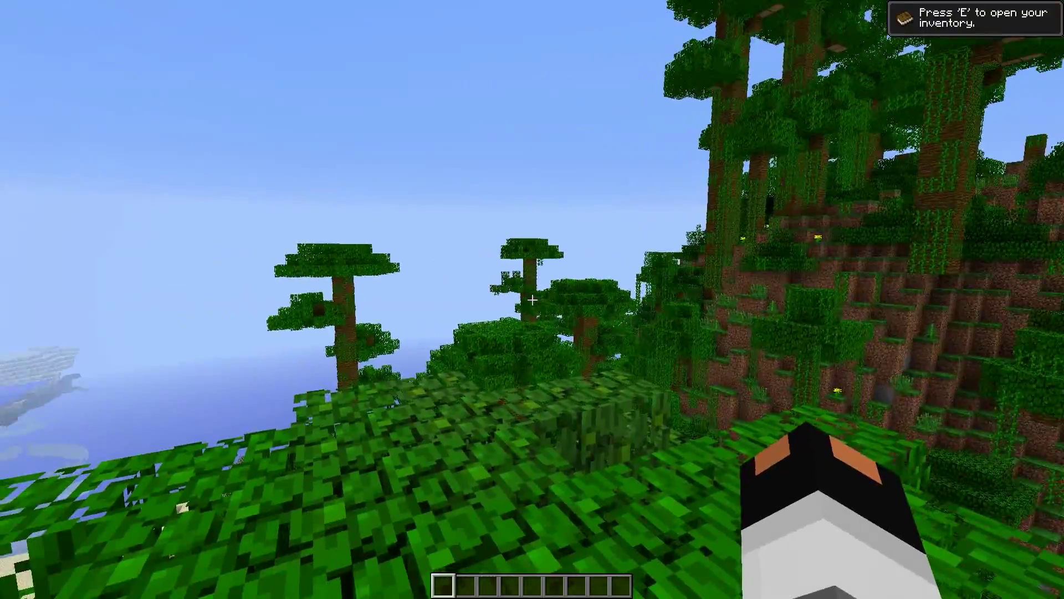
key("w")
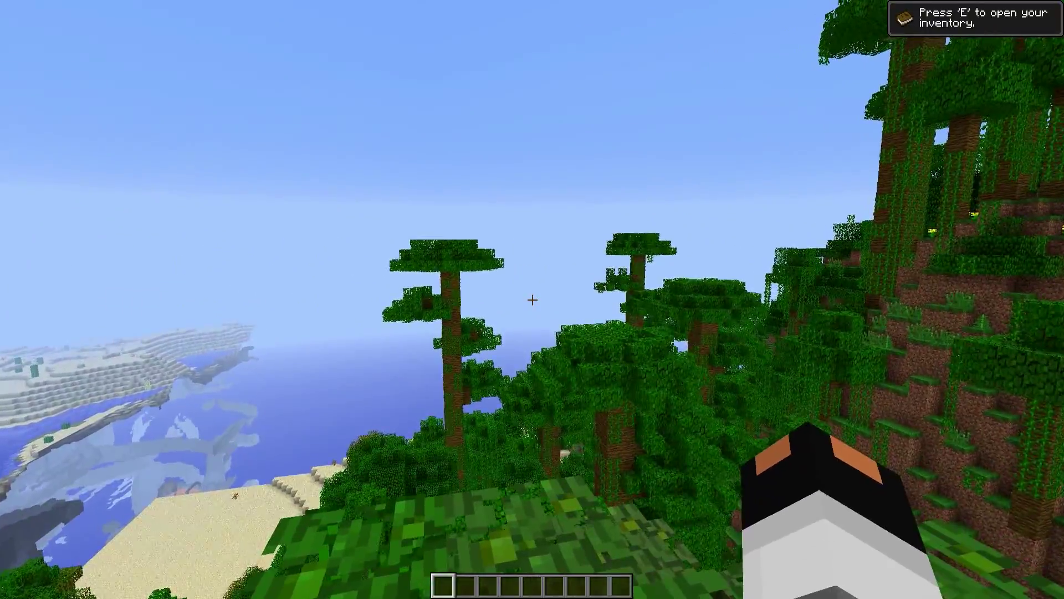
key("w")
key("w")
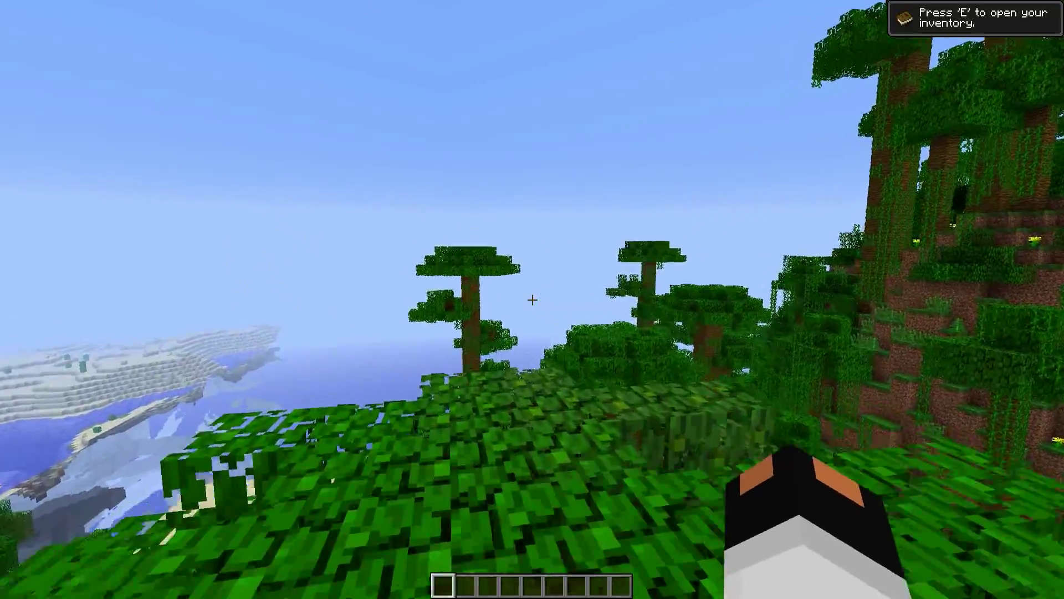
key("w")
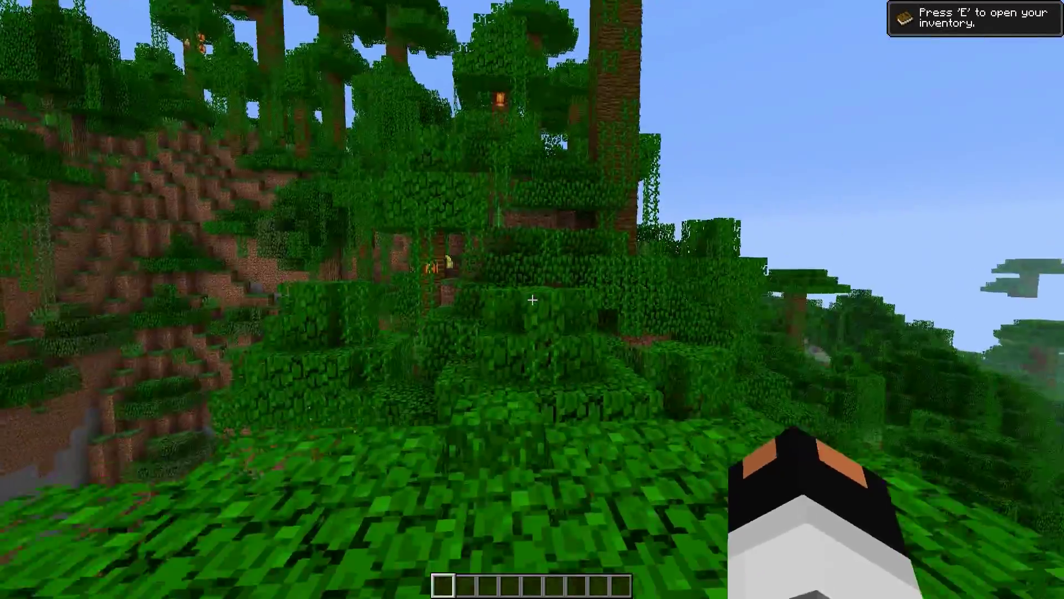
key("w")
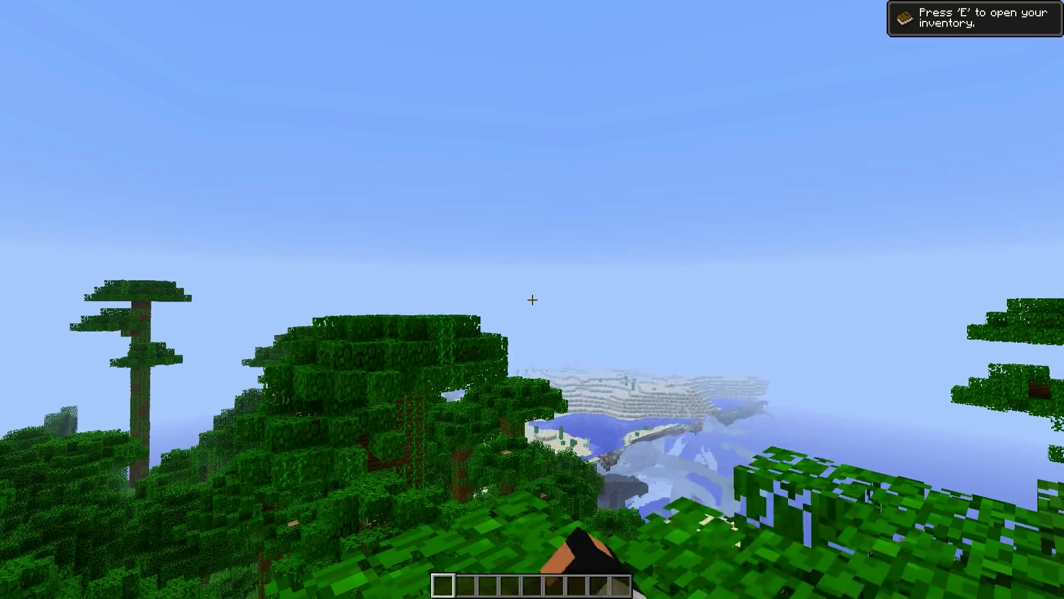
key("w")
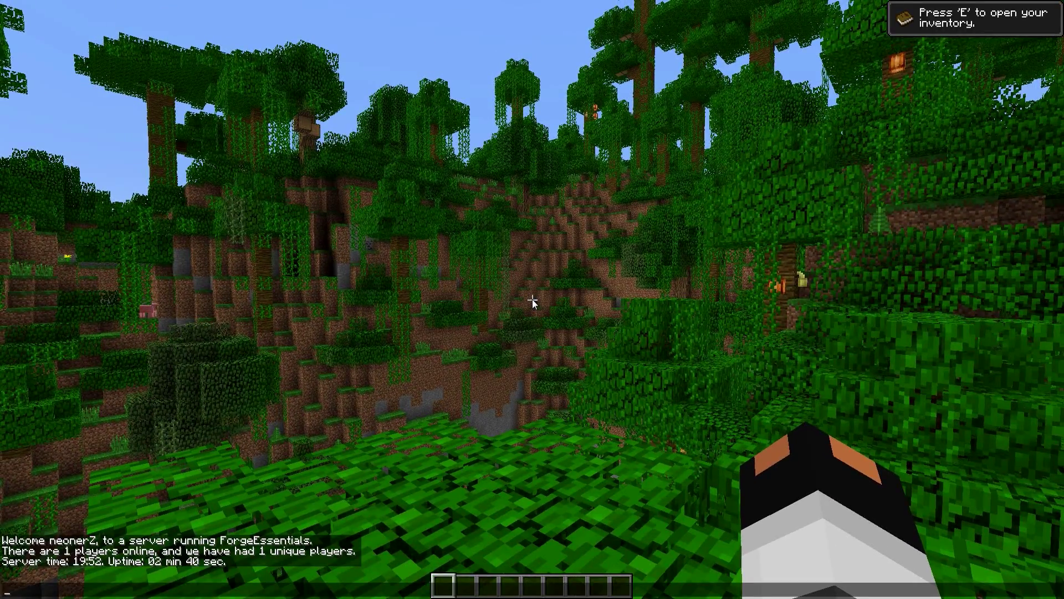
List the server commands available for completion in the chat, and close the chat again.
key("Tab")
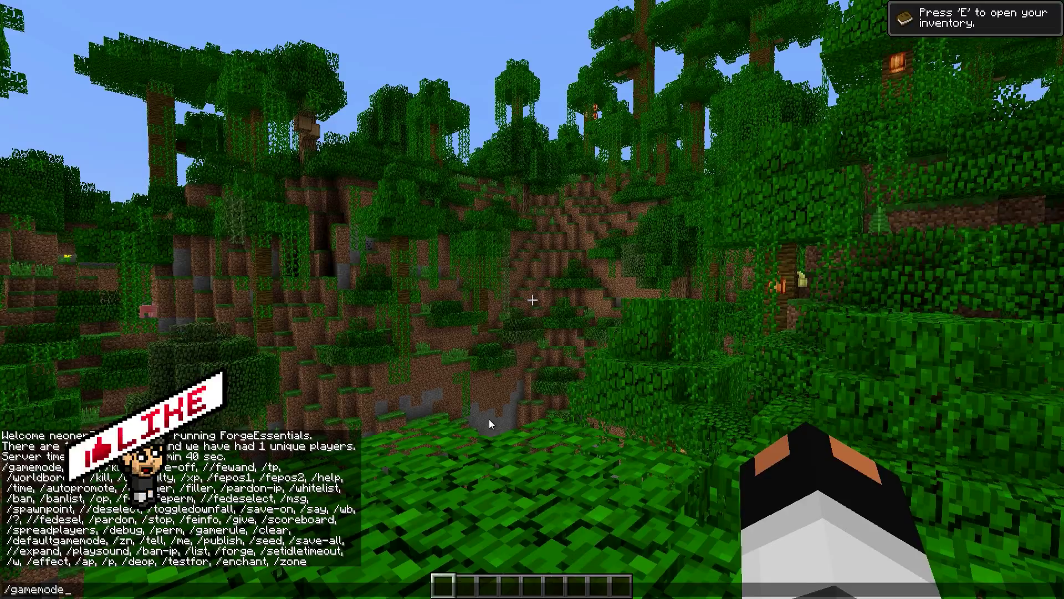
key("Escape")
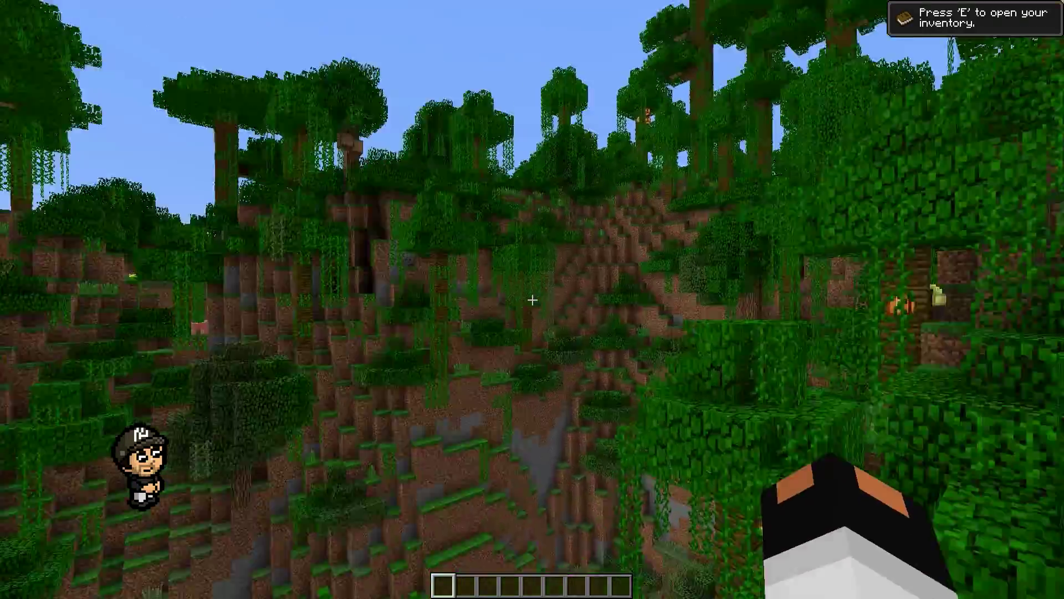
key("w")
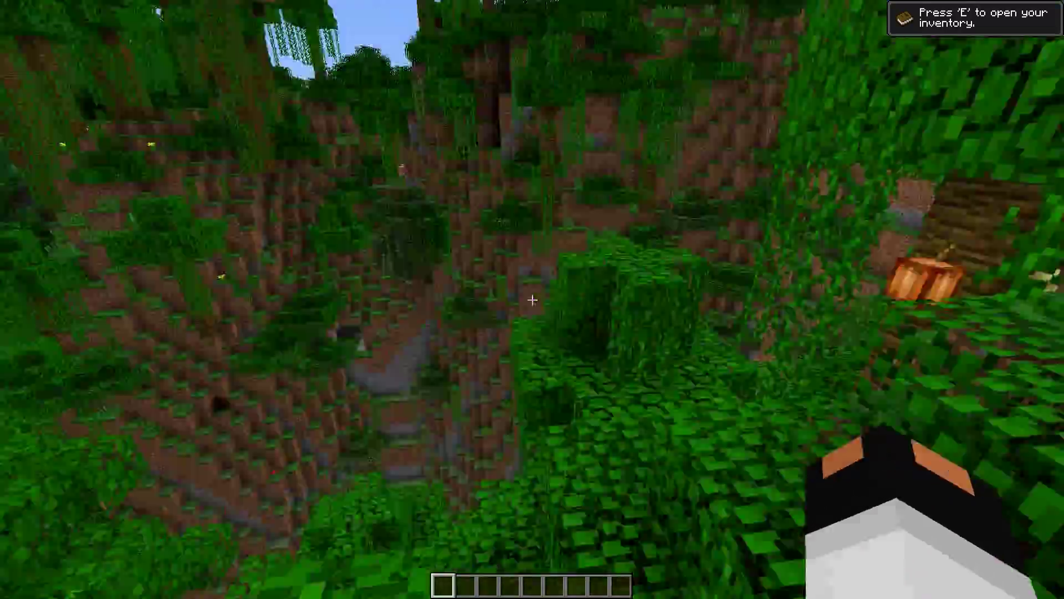
key("w")
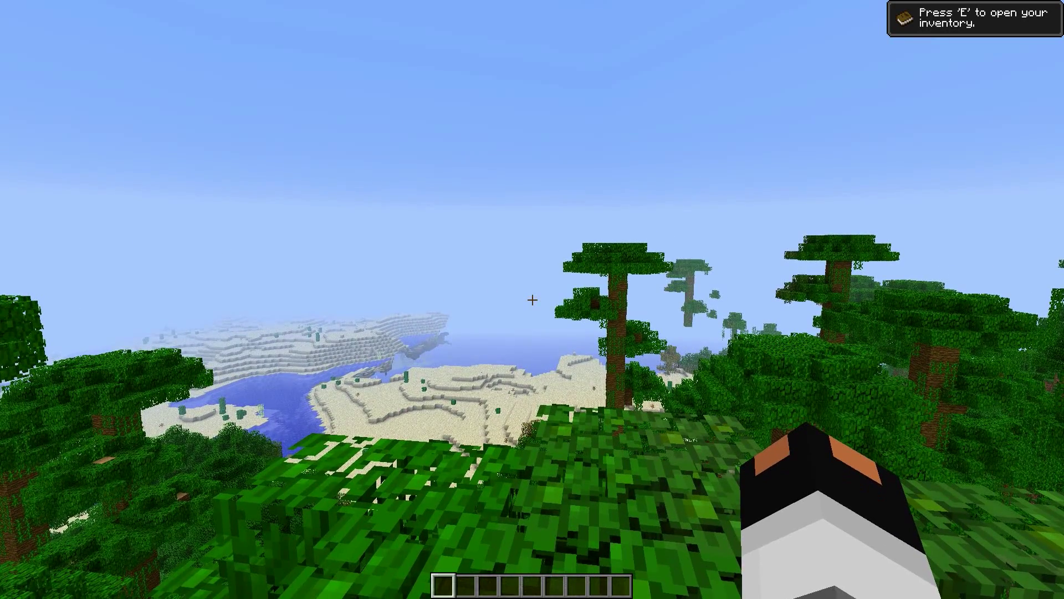
List the possible world arguments of the /wb command, and discard the unfinished command.
key("t")
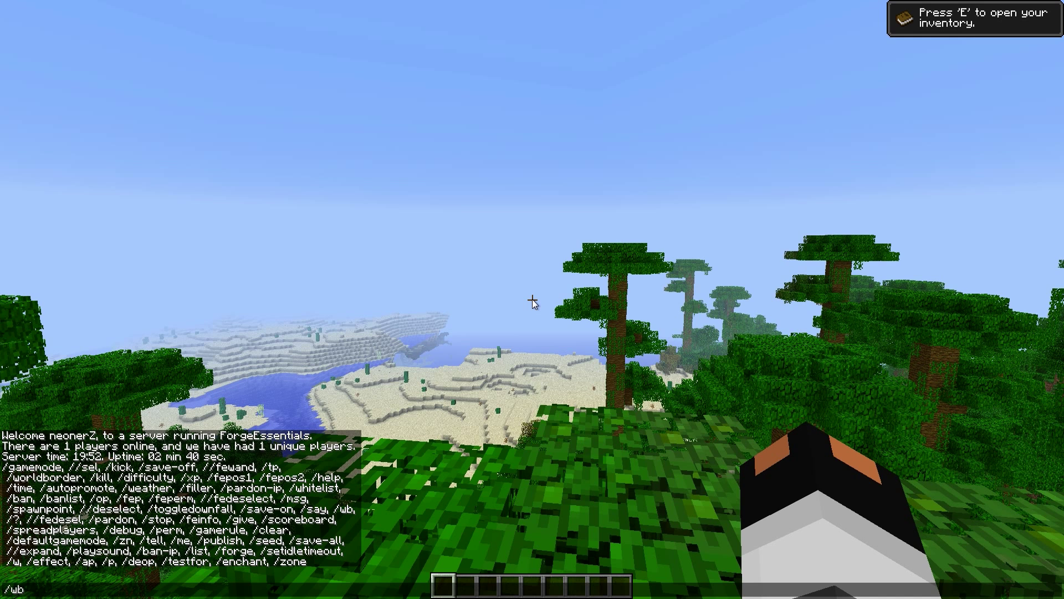
key("Tab")
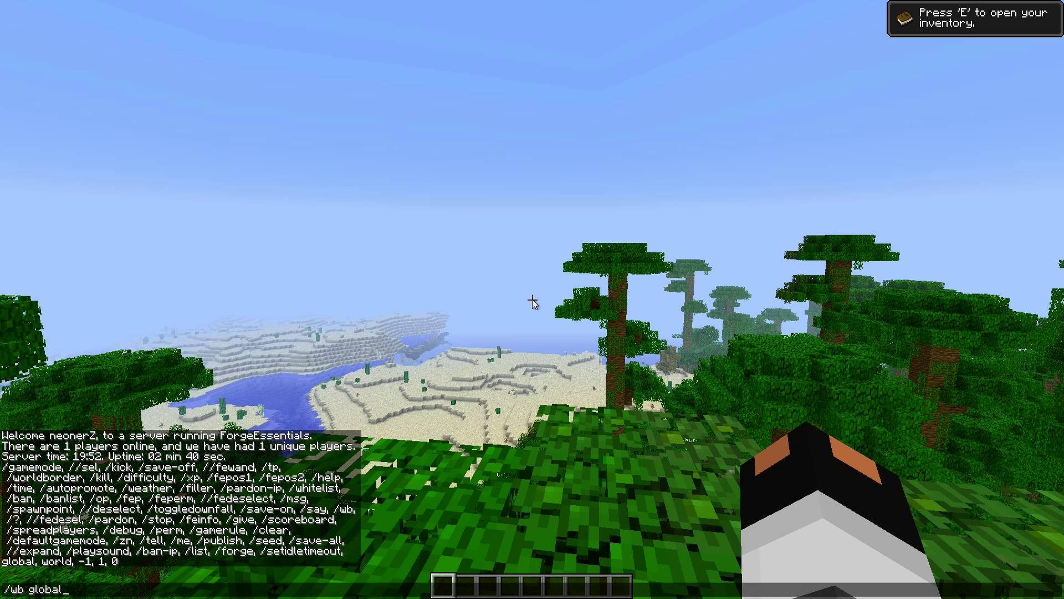
key("BackSpace")
key("BackSpace")
key("BackSpace")
key("BackSpace")
key("BackSpace")
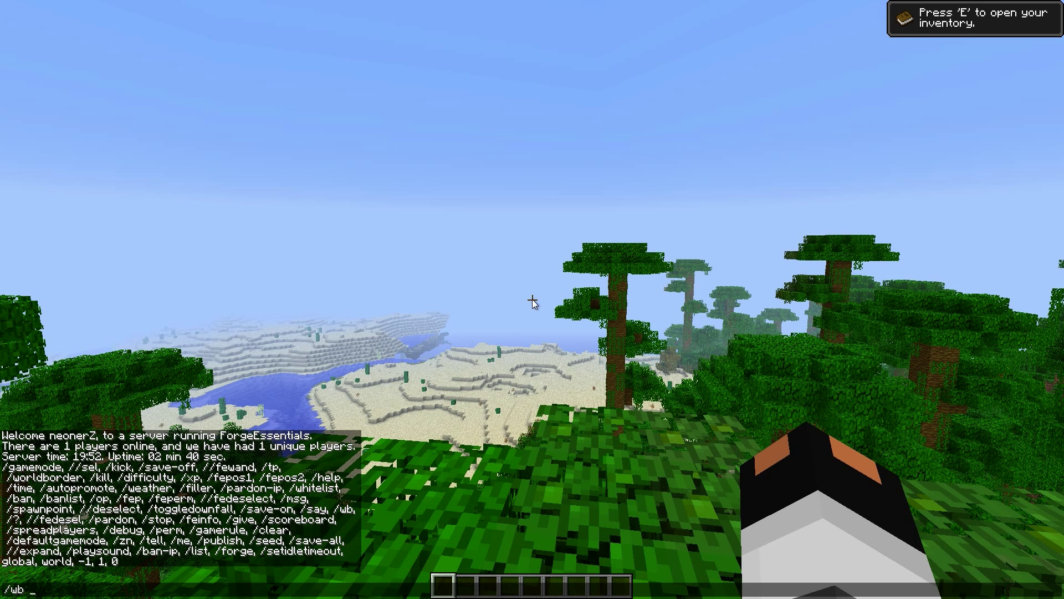
key("Escape")
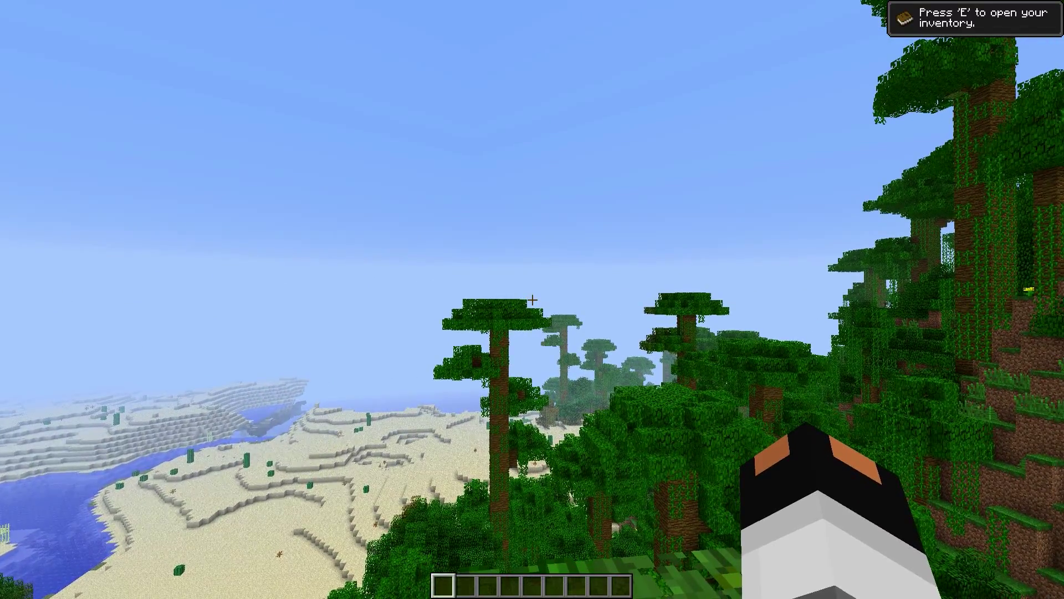
key("t")
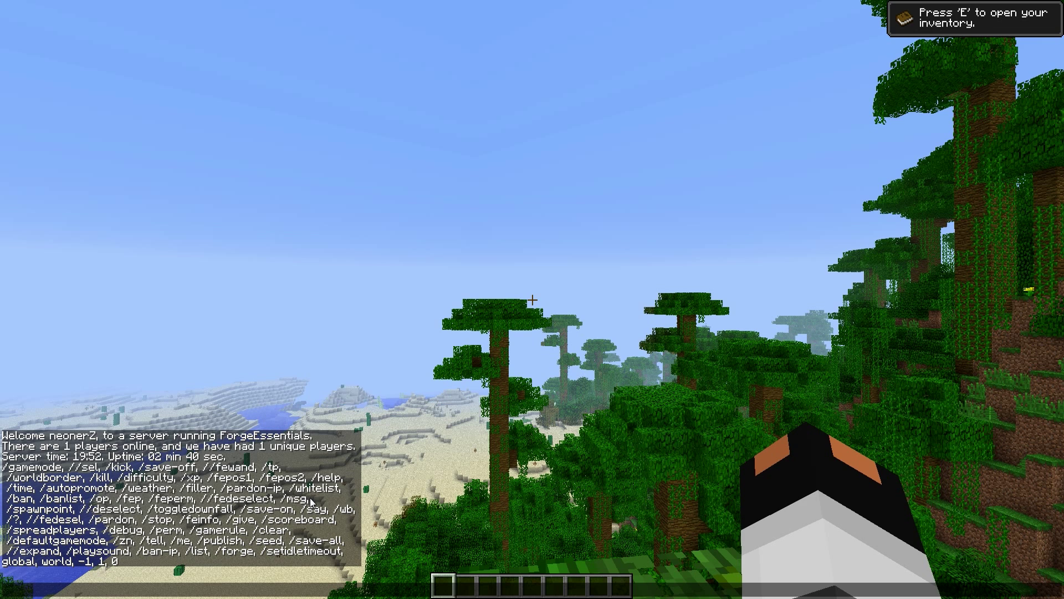
key("Escape")
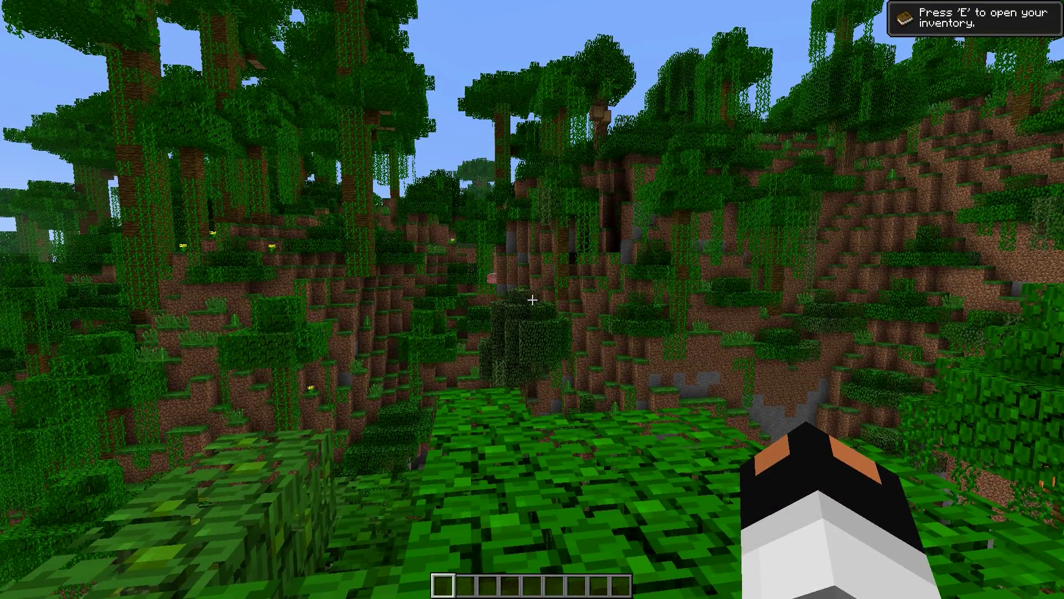
key("w")
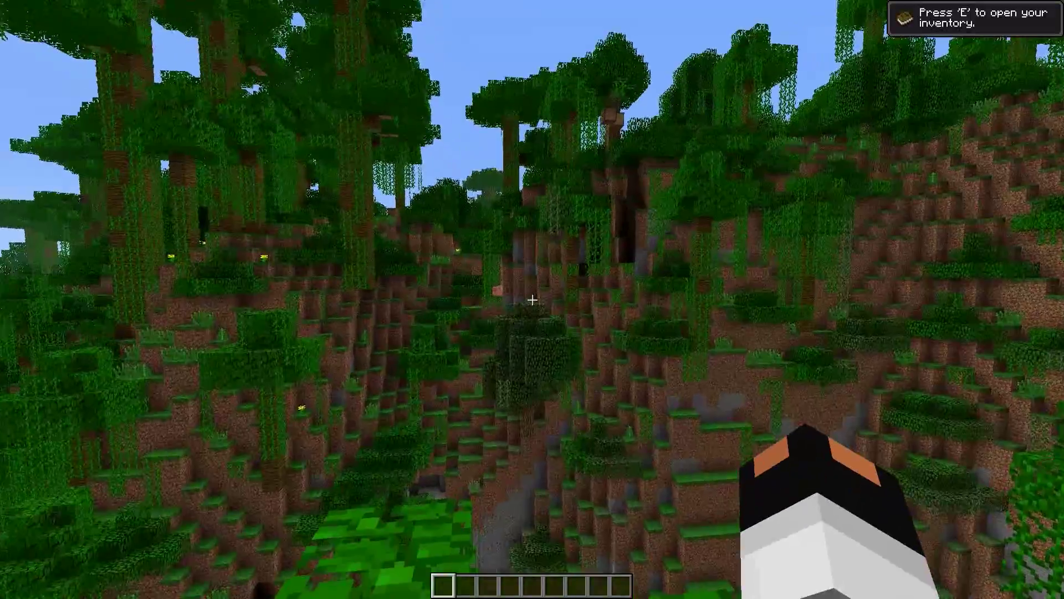
Begin a /wb command for dimension 0 and list the subcommands it offers.
type("t/wb")
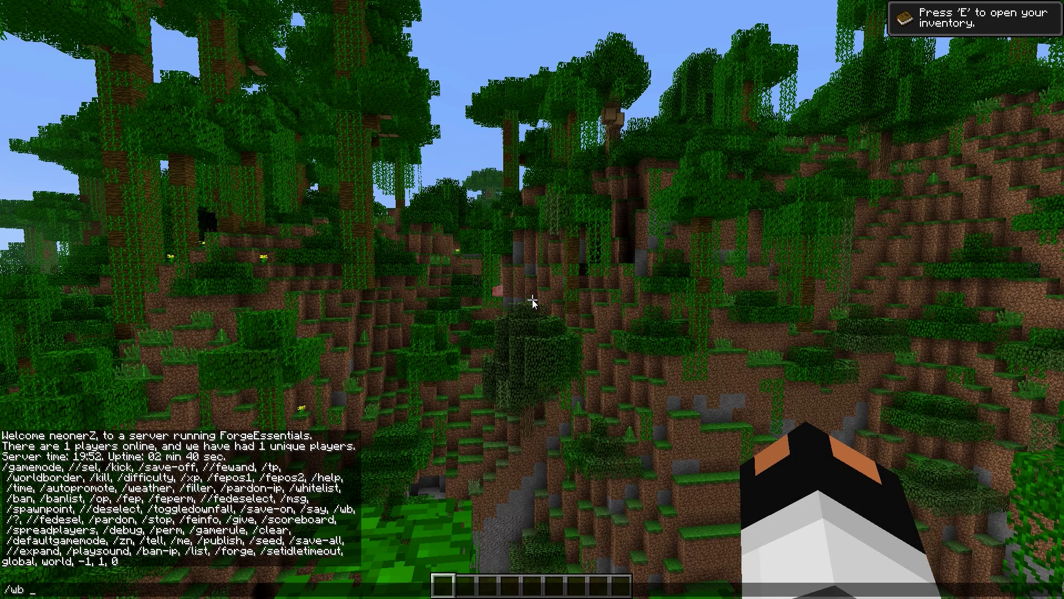
type("world")
key("BackSpace")
key("BackSpace")
key("BackSpace")
key("BackSpace")
key("BackSpace")
type("global")
key("BackSpace")
key("BackSpace")
key("BackSpace")
key("BackSpace")
key("BackSpace")
type("0")
key("Tab")
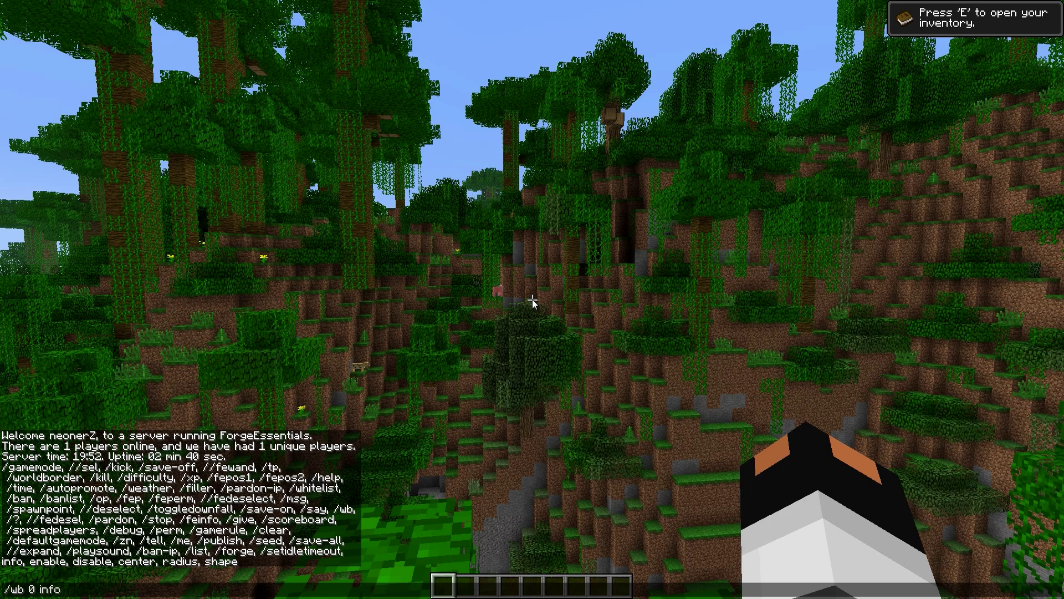
Complete the command as /wb 0 radius 5000 and run it to set the border radius.
key("BackSpace")
key("BackSpace")
key("BackSpace")
type("radius 5000")
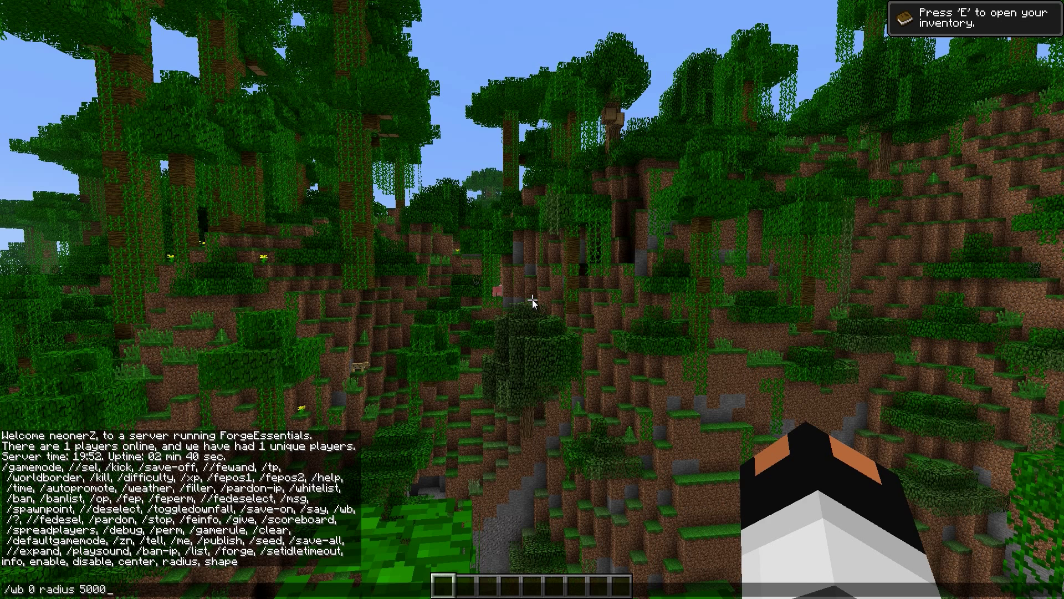
key("Return")
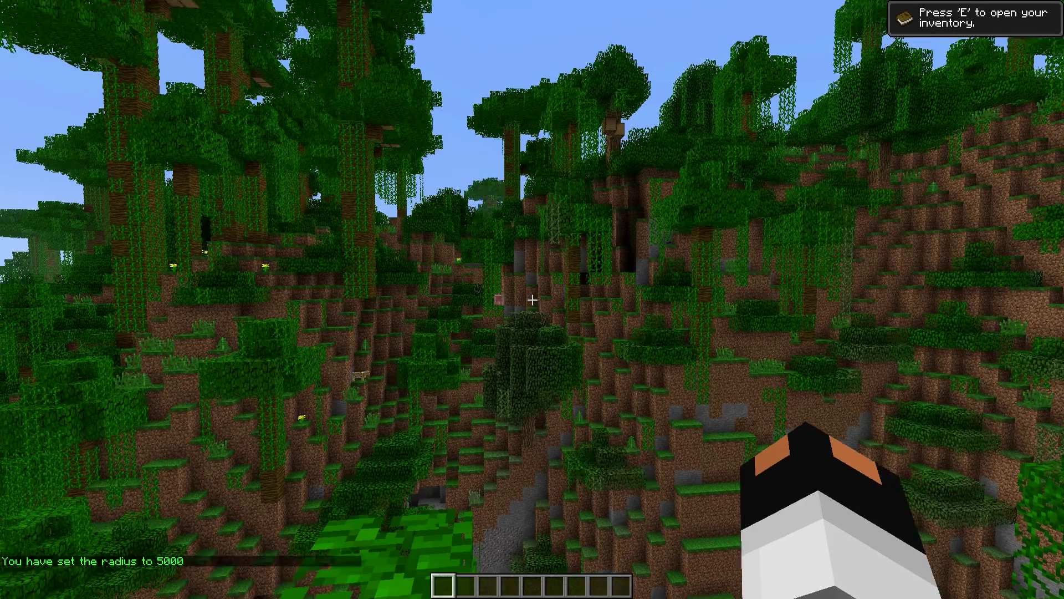
Set the border shape of dimension 0 to square with /wb 0 shape square, correcting the mistyped shape name.
key("s")
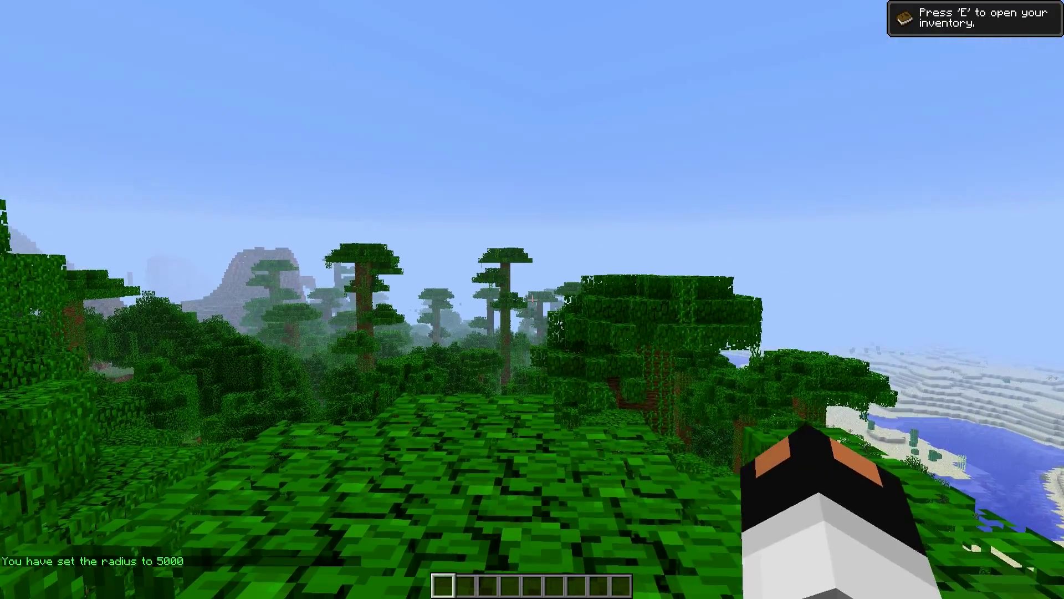
left_click(532, 300)
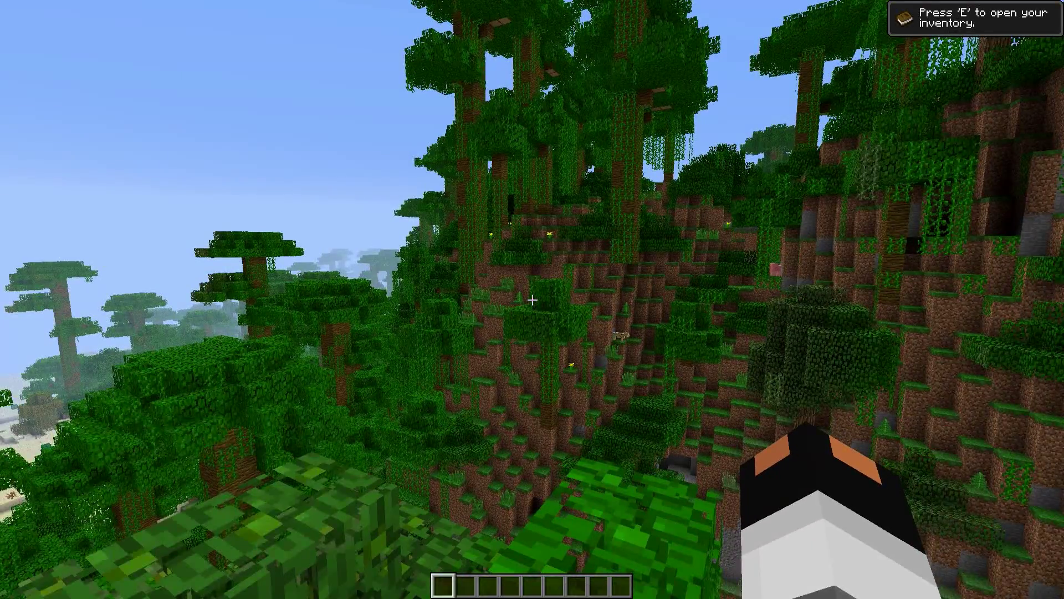
type("t")
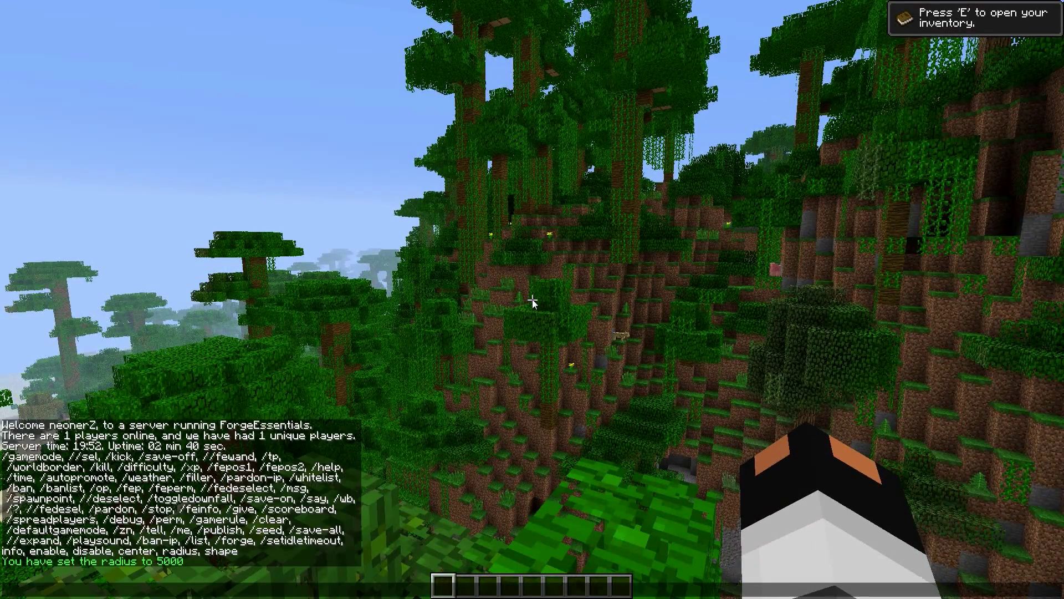
type("/wb 0 shapee square")
key("Return")
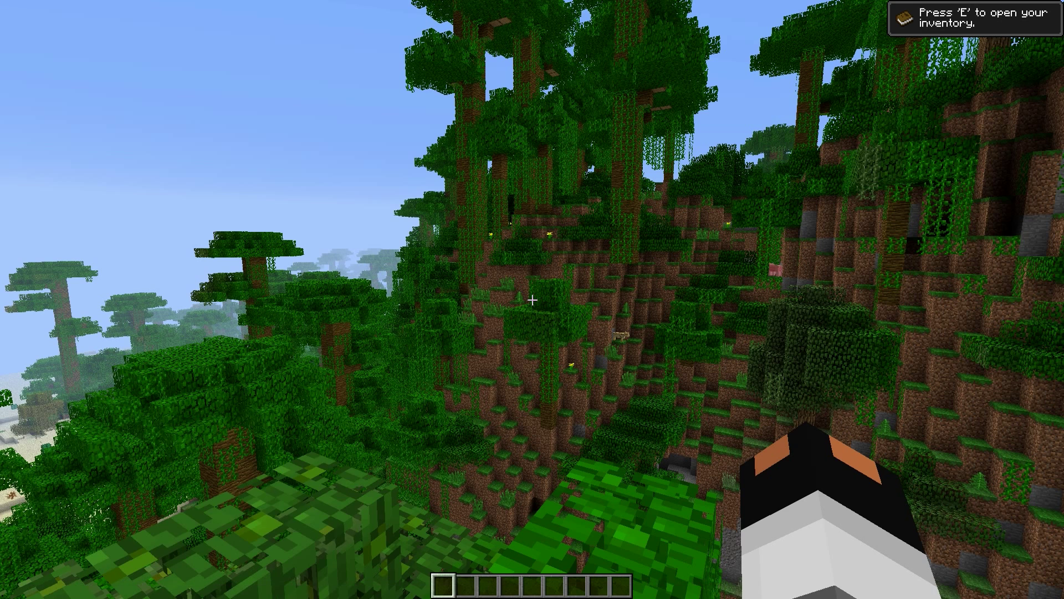
key("t")
key("Up")
key("BackSpace")
key("BackSpace")
key("BackSpace")
key("BackSpace")
key("BackSpace")
key("BackSpace")
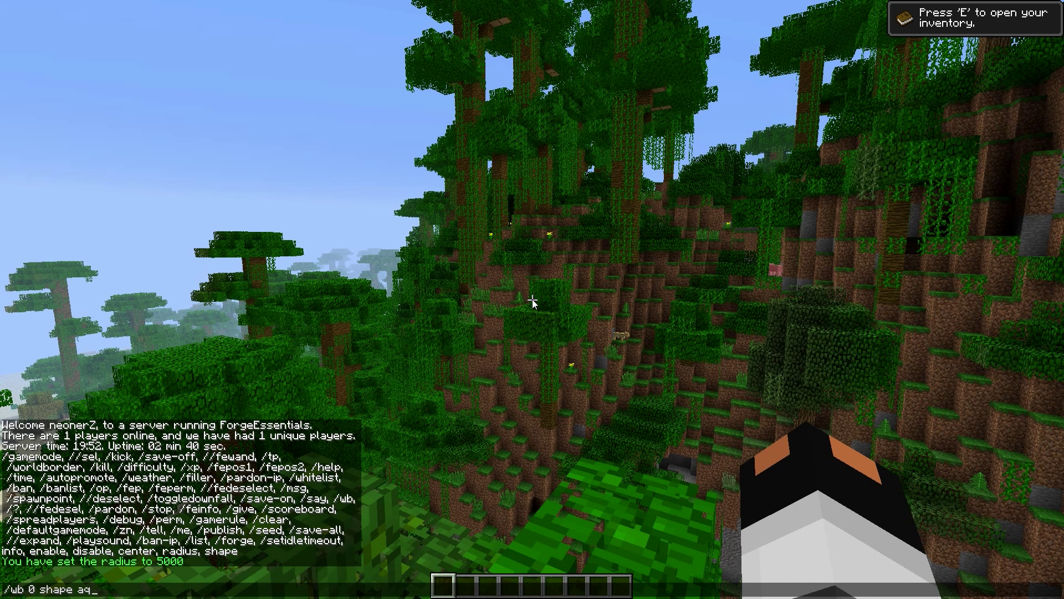
type("a")
key("BackSpace")
type("square")
key("Return")
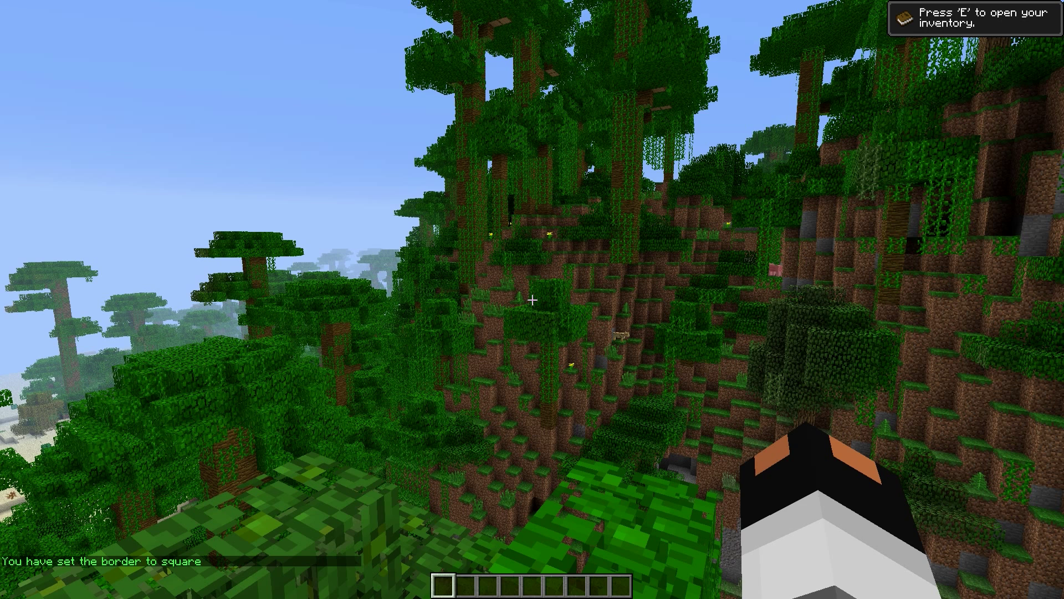
Enable the world border of dimension 0 with /wb 0 enable.
key("t")
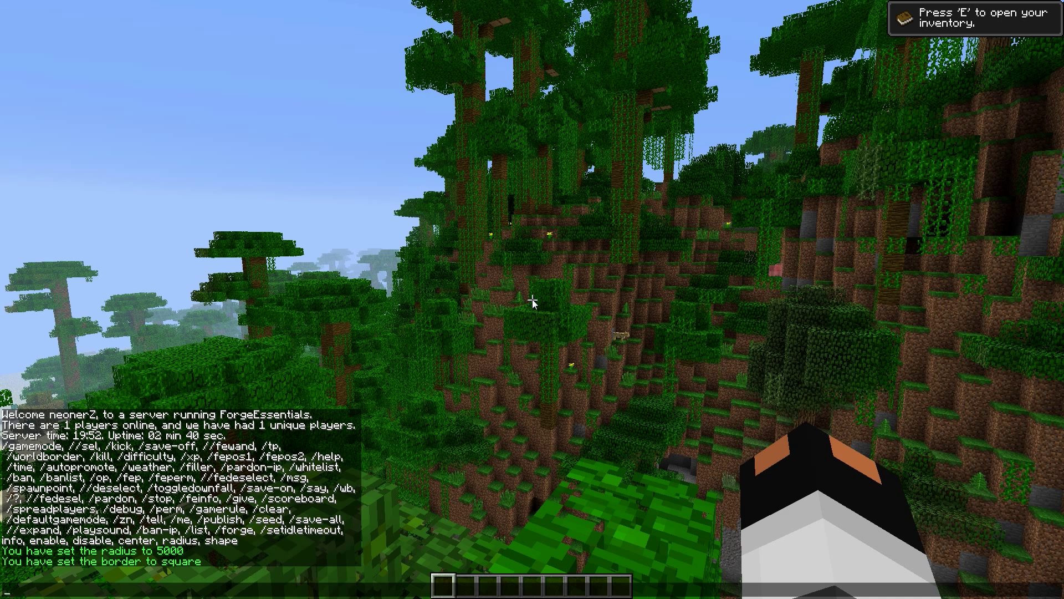
type("/wb 0 enable")
key("Return")
Query the border settings with /wb 0 info and show the debug overlay with the player's coordinates.
key("t")
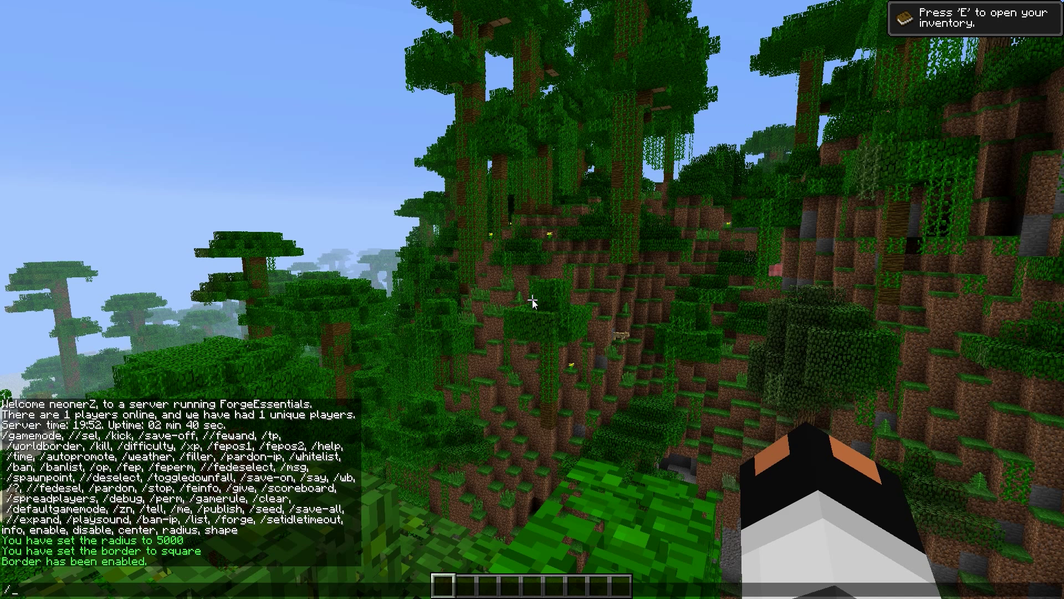
type("/wb 0 info")
key("Return")
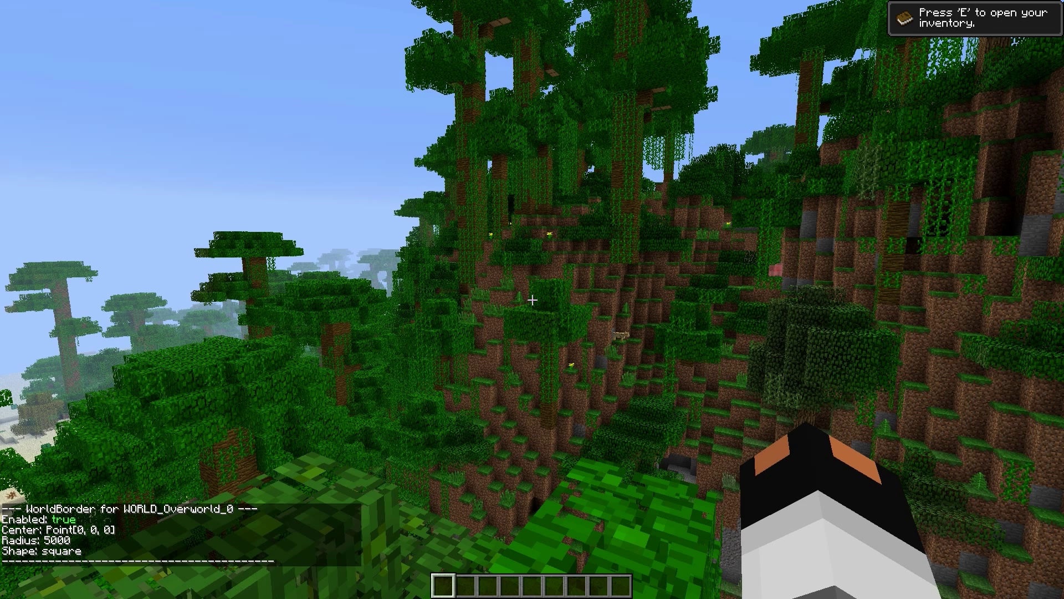
key("F3")
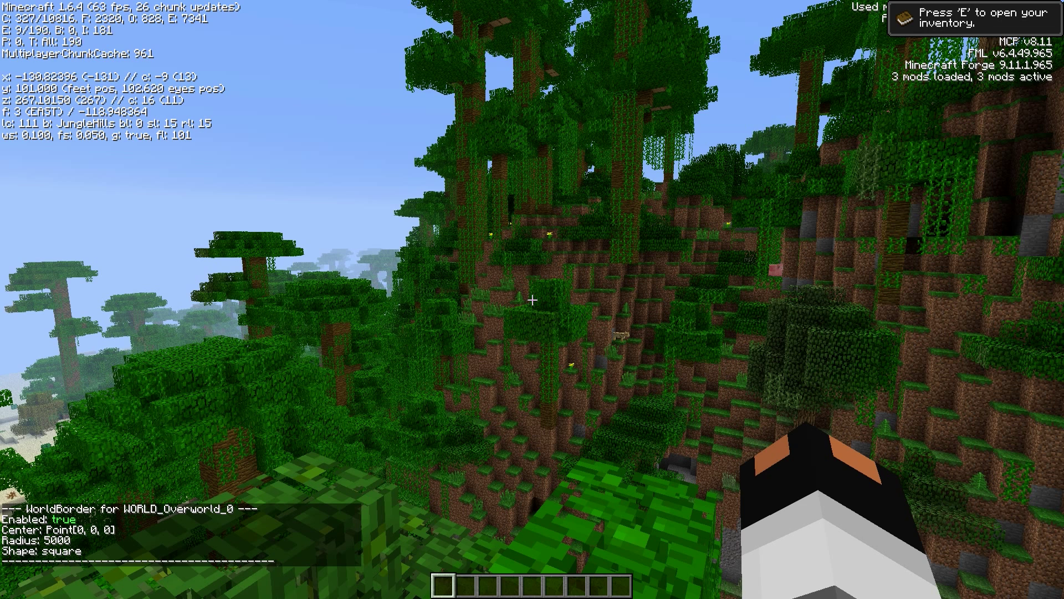
key("Escape")
key("Escape")
Reuse the earlier radius command to set the border radius of dimension 0 to 1000 with /wb 0 radius 1000.
key("t")
key("Up")
key("Up")
key("Up")
key("BackSpace")
key("BackSpace")
key("BackSpace")
key("BackSpace")
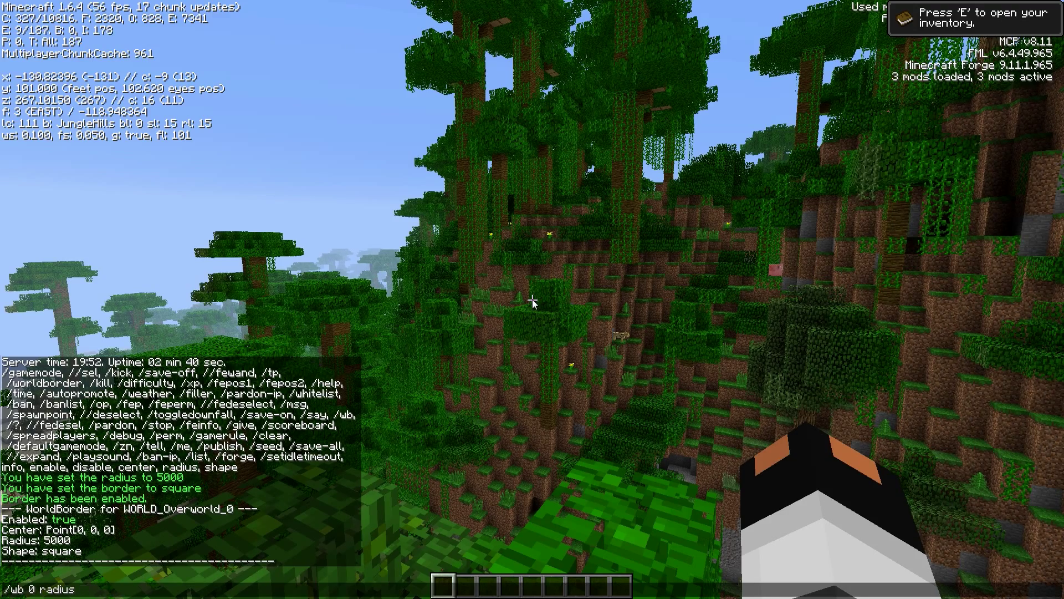
type("1000")
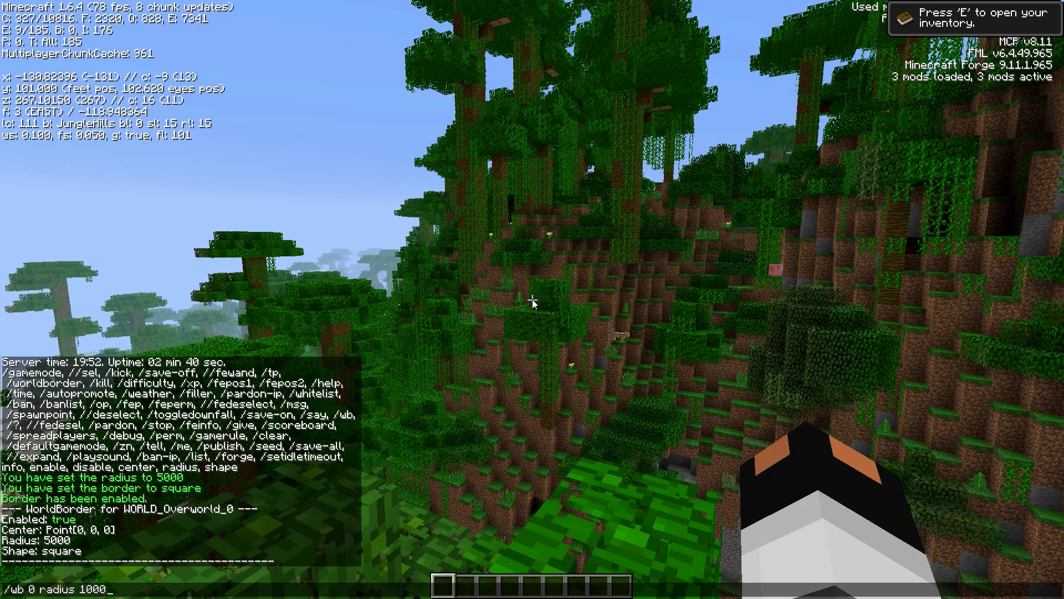
key("Return")
Fly south from the jungle across the hills and river toward the border edge near z 1000.
key("w")
key("w")
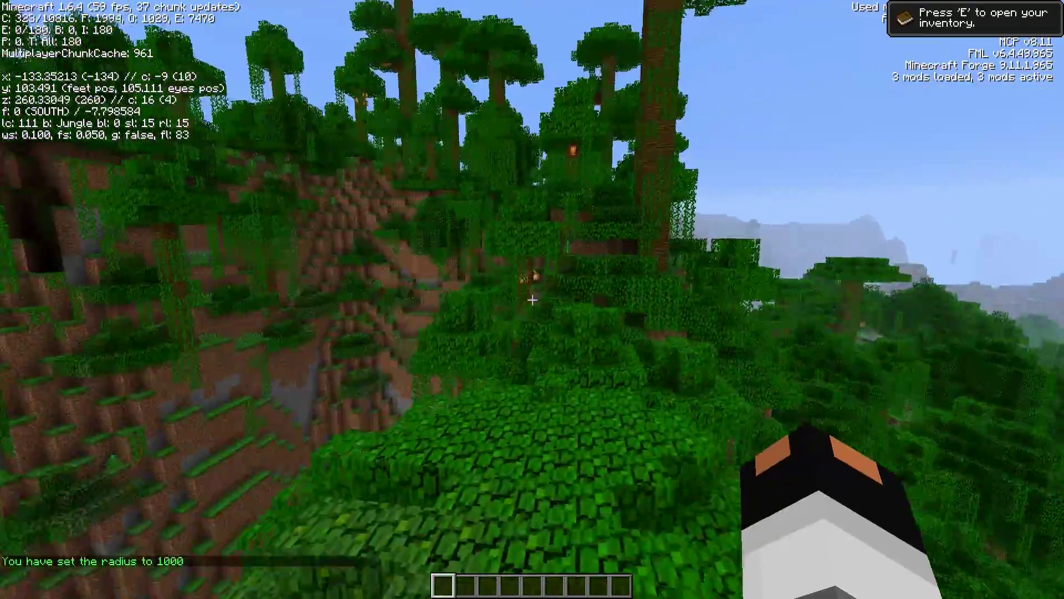
key("w")
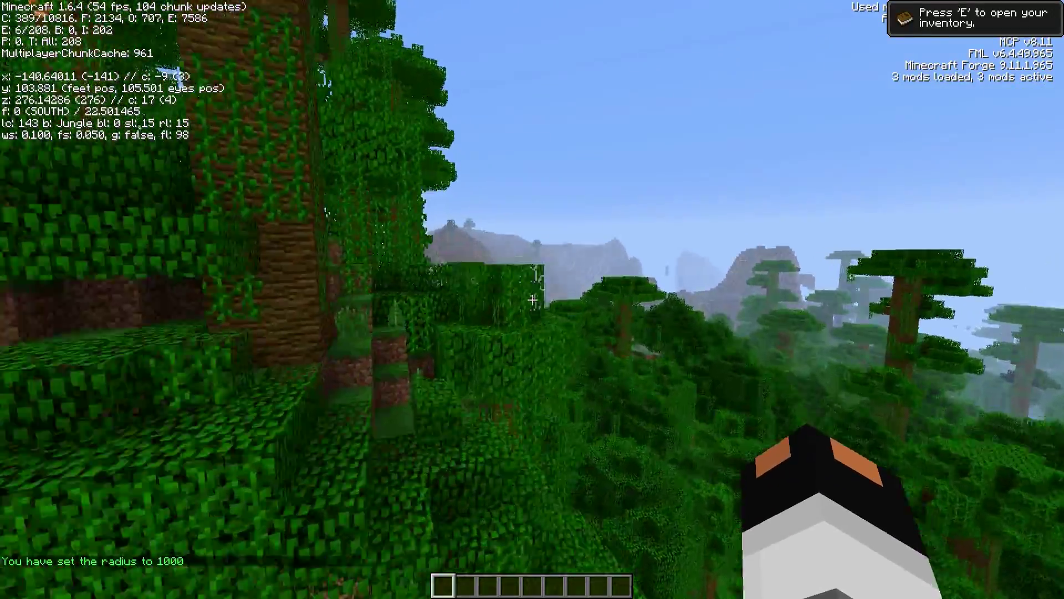
key("w")
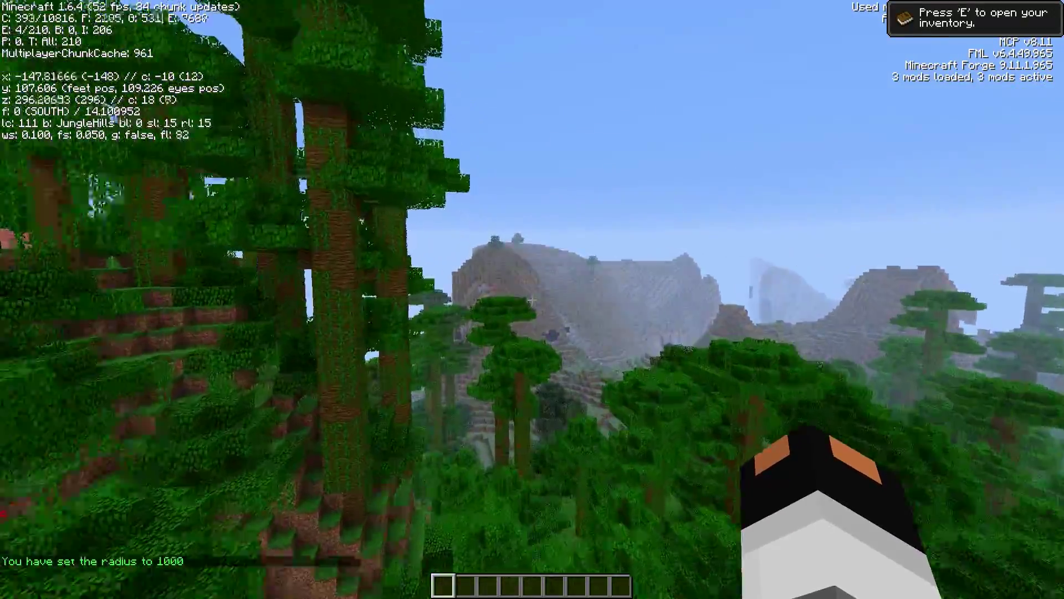
key("w")
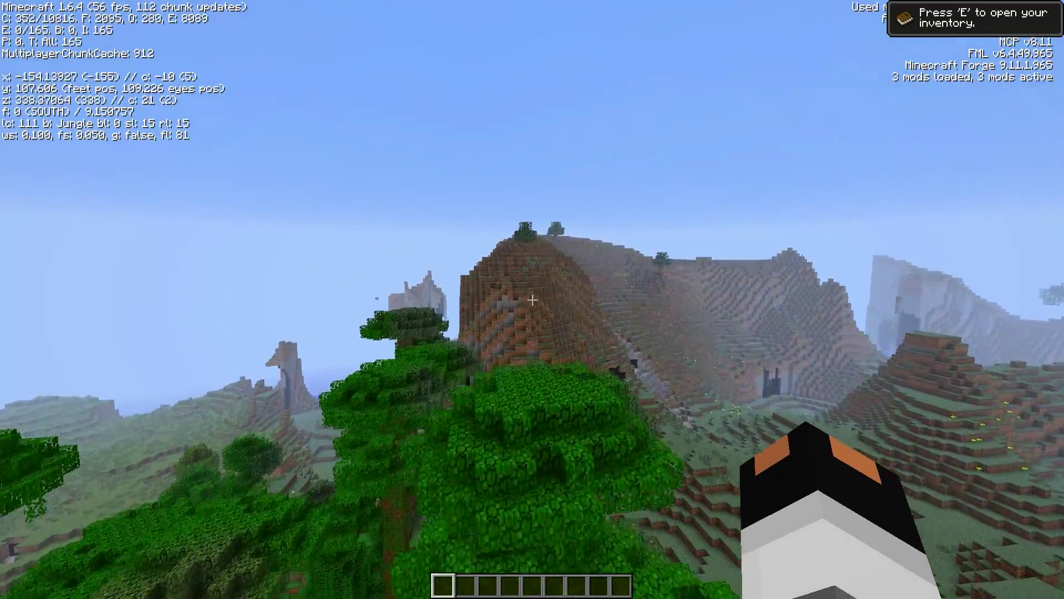
key("w")
key("w")
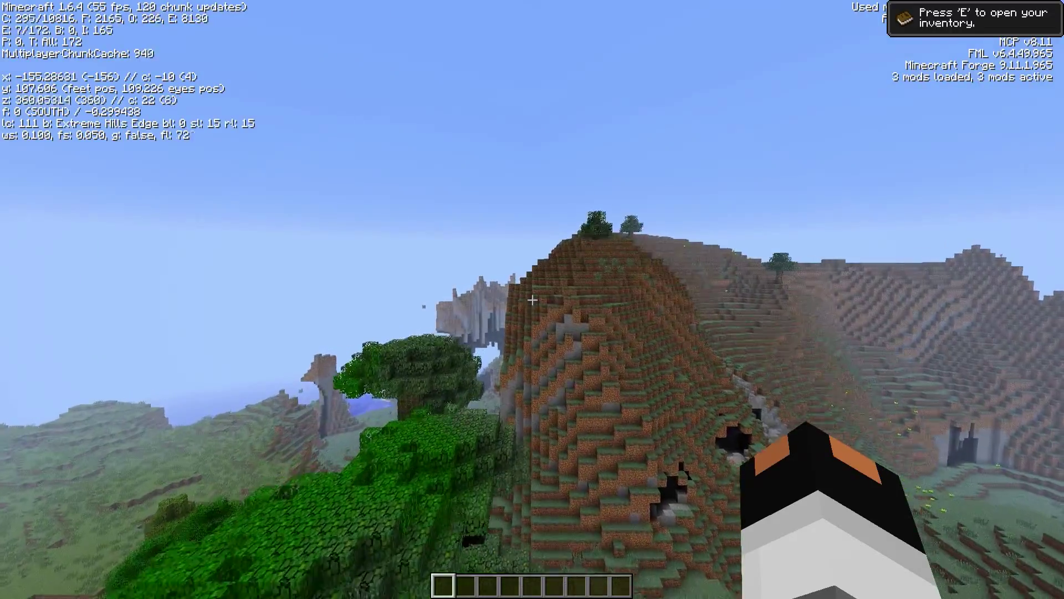
key("w")
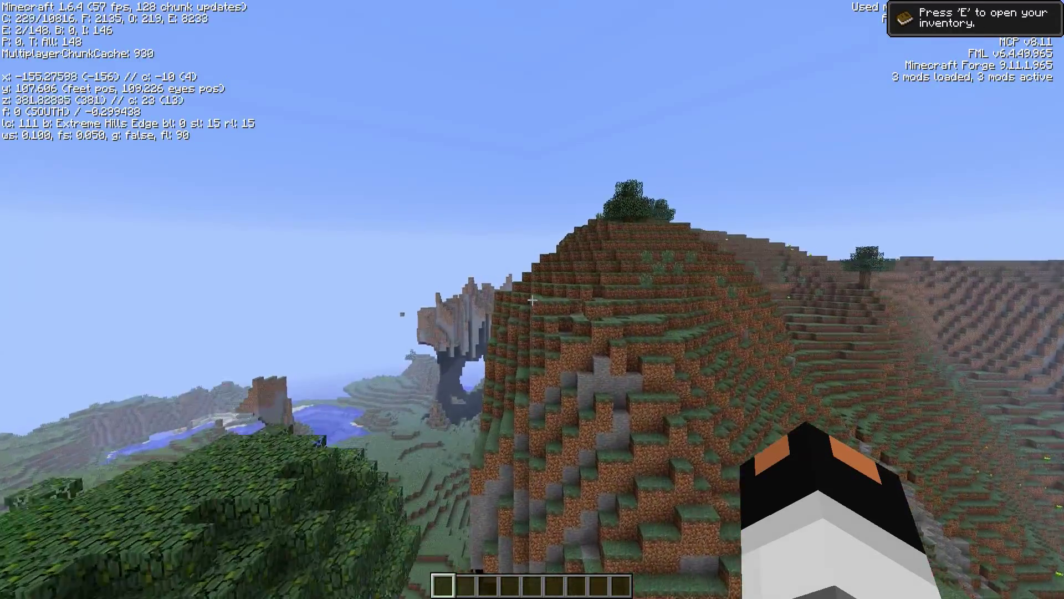
key("w")
key("a")
key("w")
key("a")
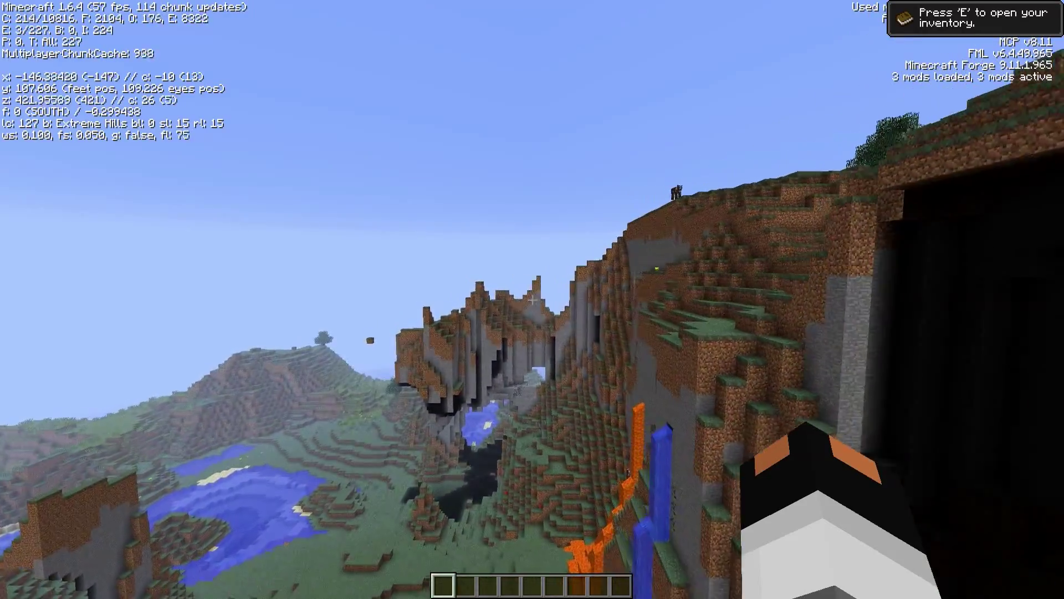
key("w")
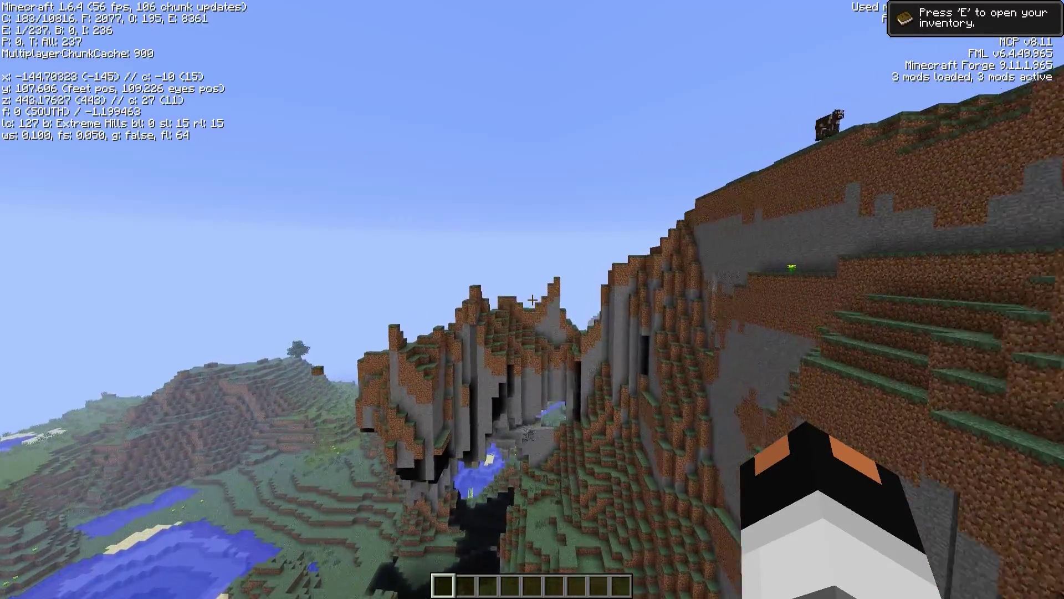
key("w")
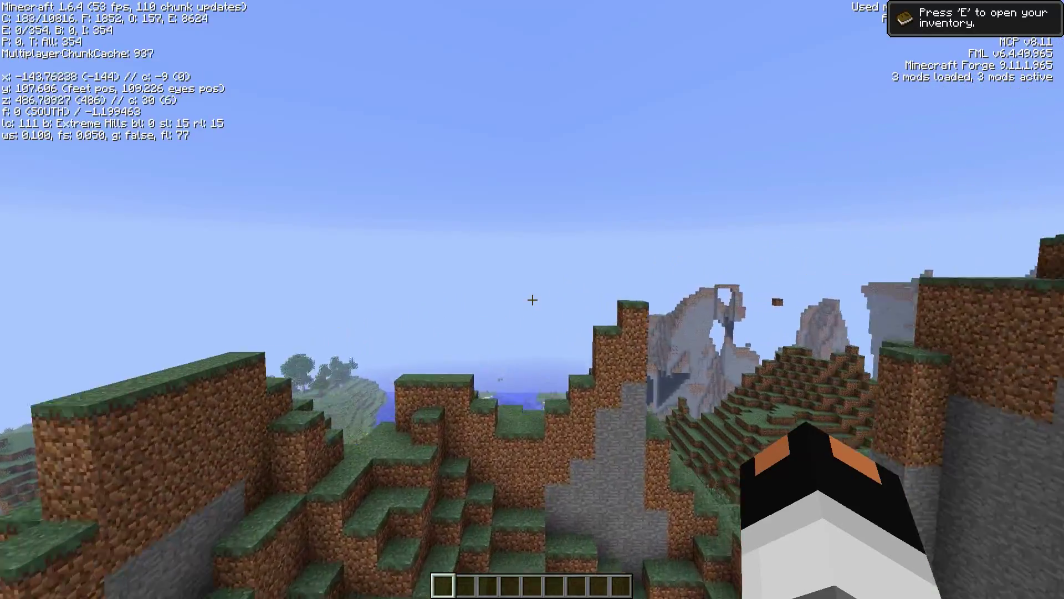
key("w")
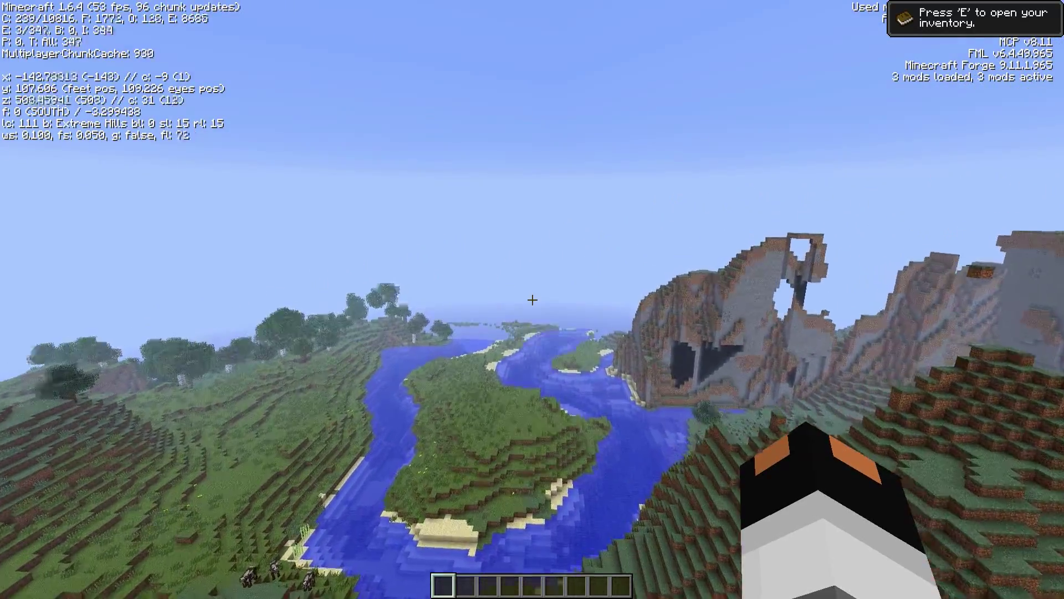
key("w")
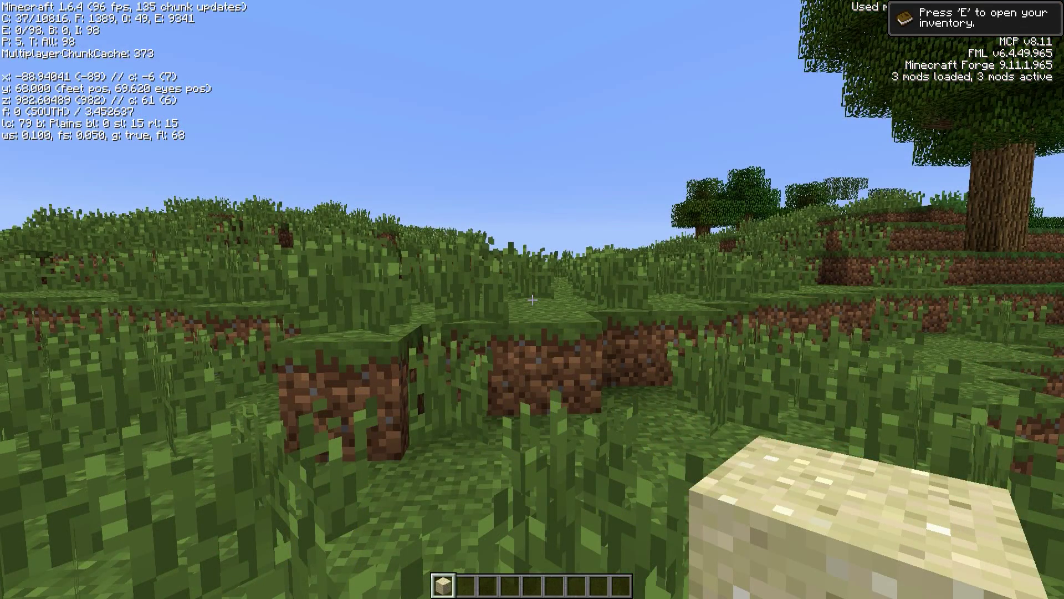
Test the world border by walking south toward z 1000 and moving back and forth across its edge.
key("w")
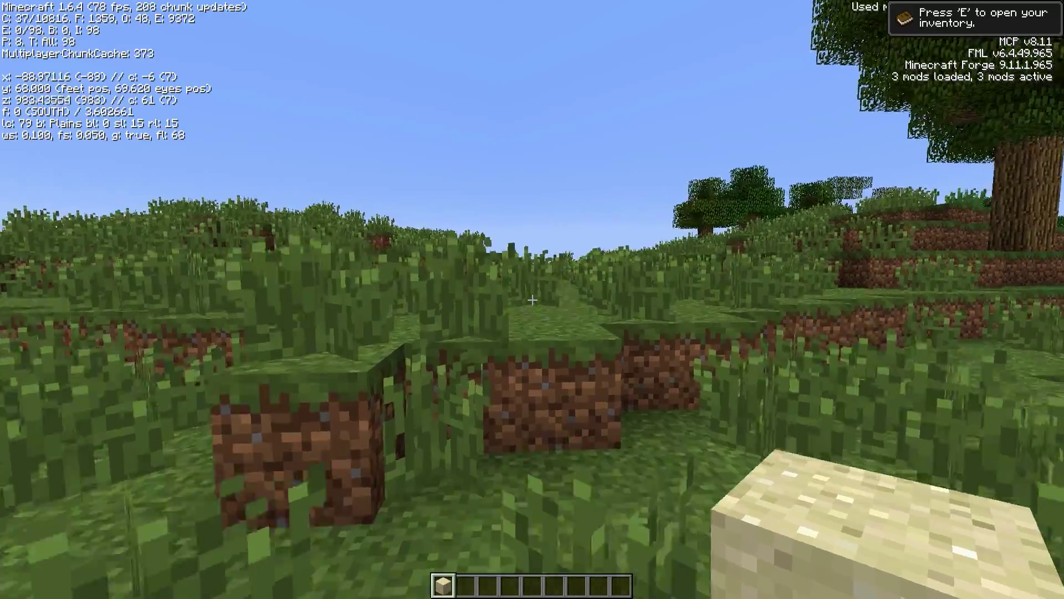
key("space")
key("w")
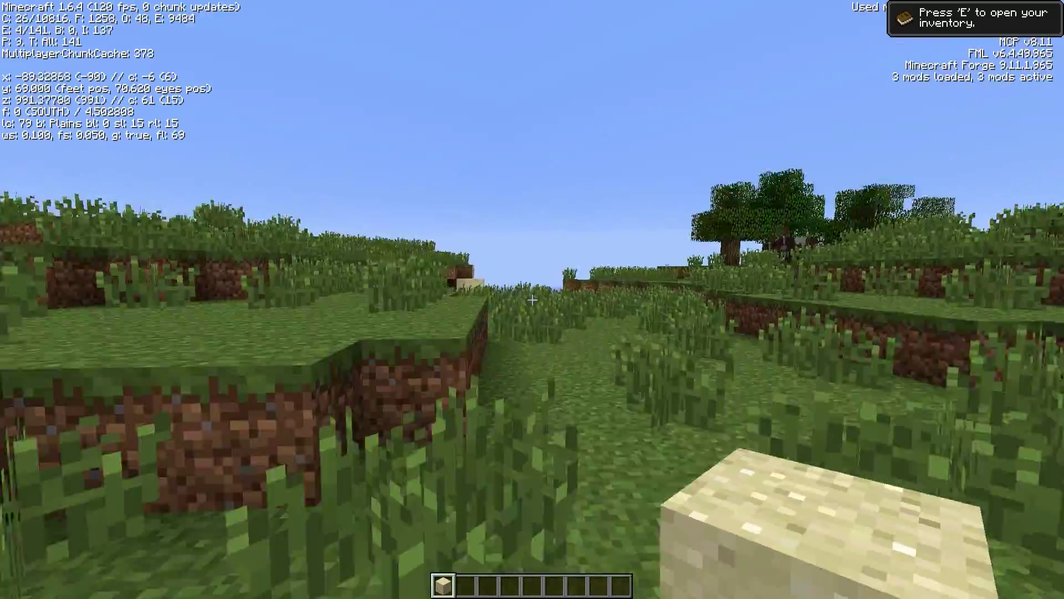
key("w")
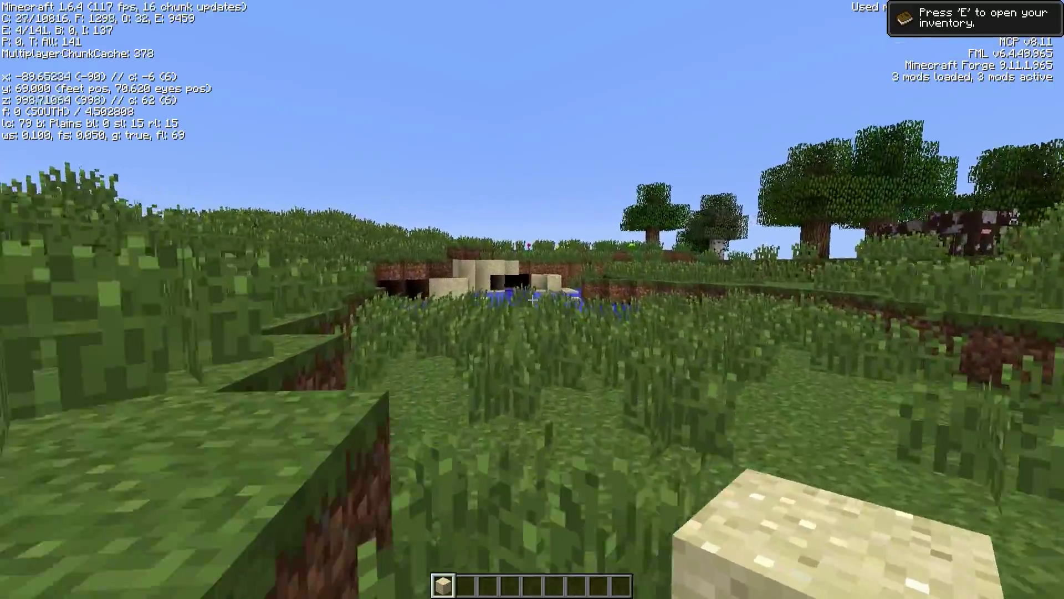
key("s")
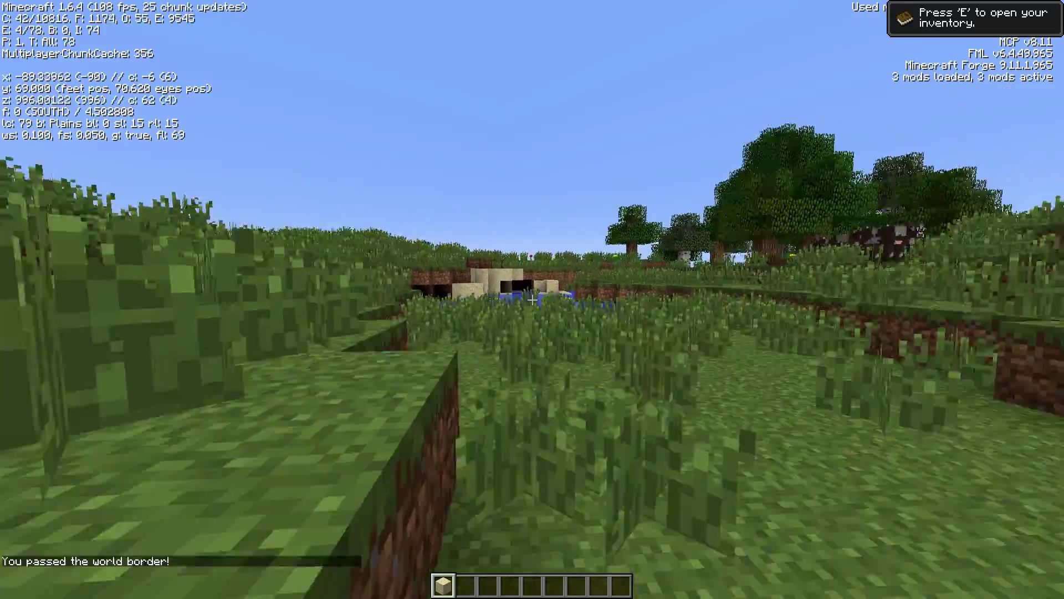
key("s")
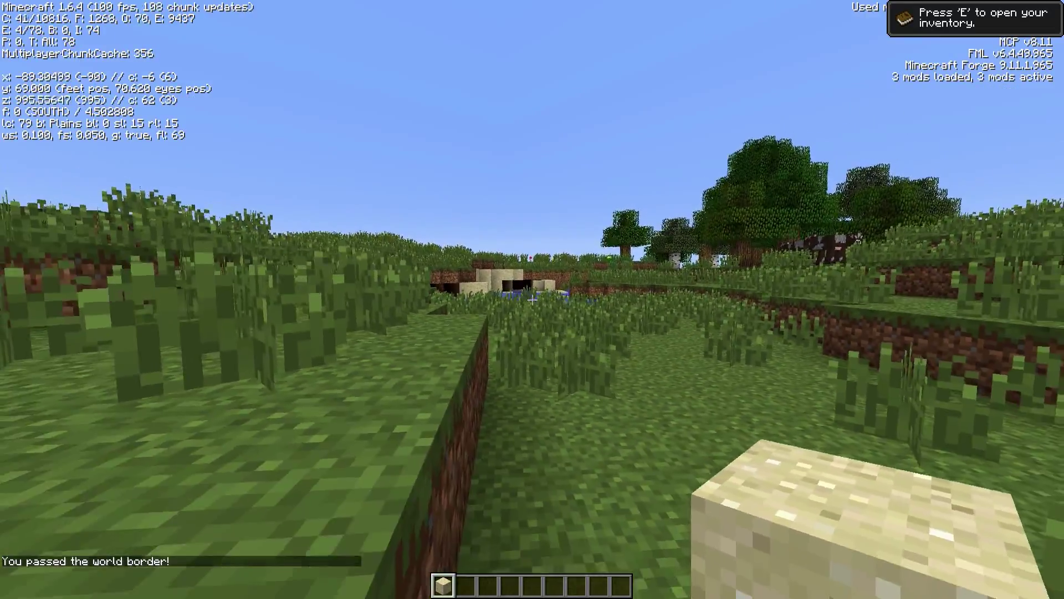
key("s")
key("s")
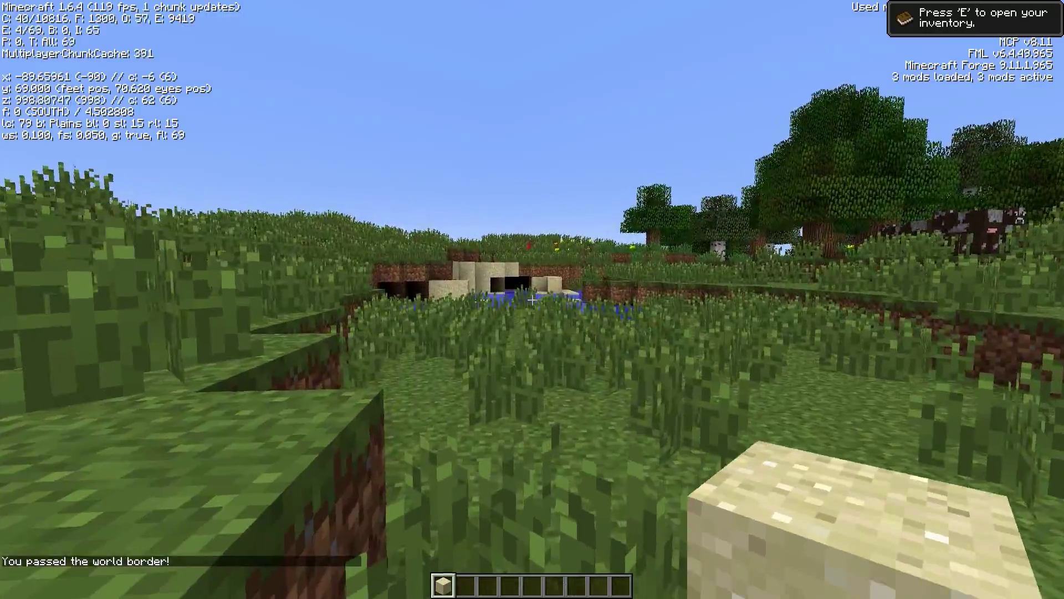
key("w")
key("d")
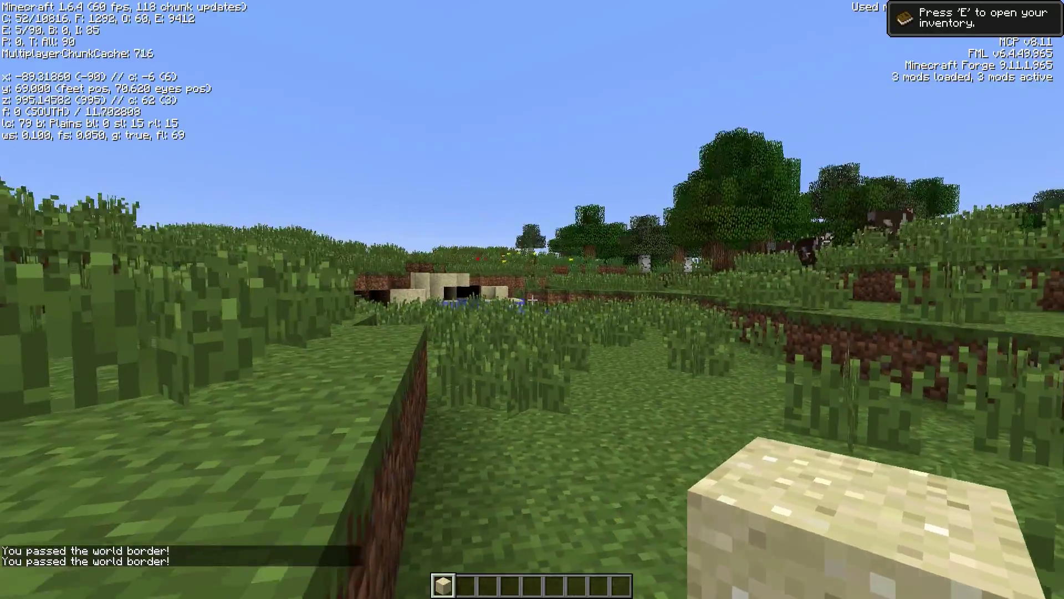
key("w")
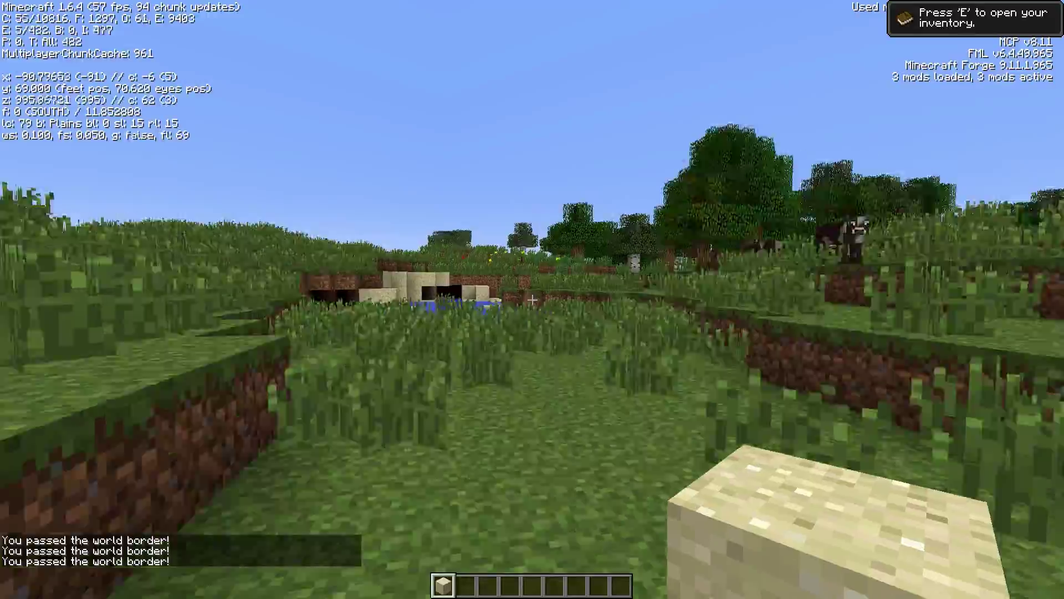
key("d")
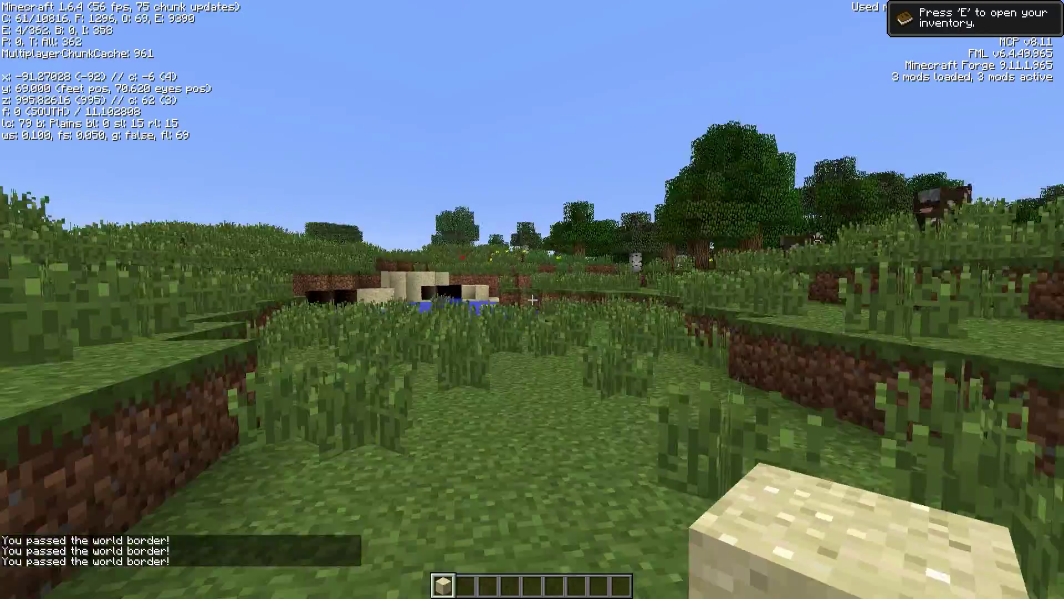
key("s")
Disable the world border of dimension 0 with /wb 0 disable, reusing the last radius command and correcting the mistaken enable.
key("t")
key("Up")
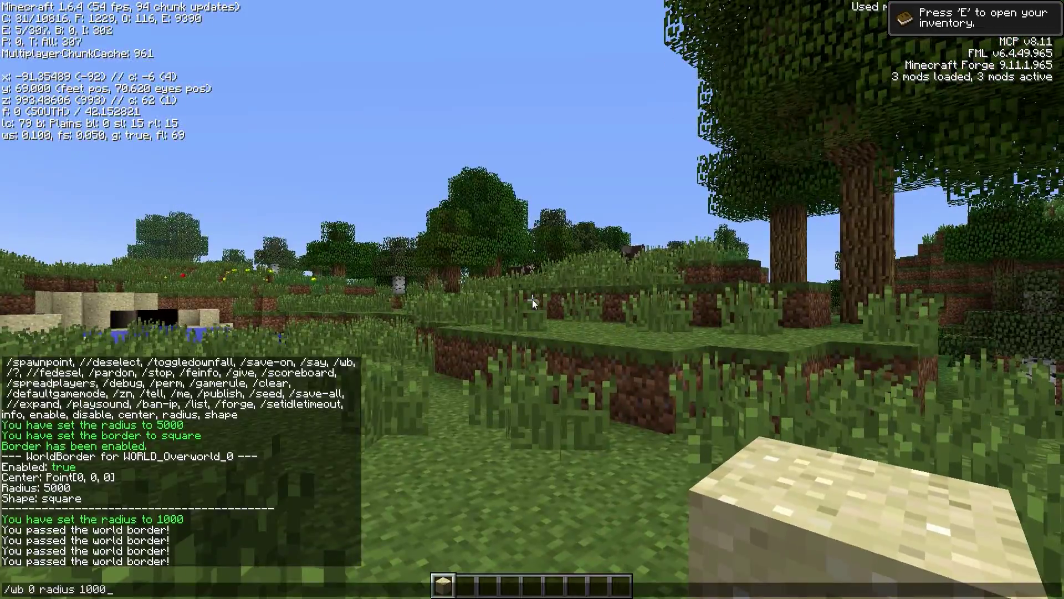
key("BackSpace")
key("BackSpace")
key("BackSpace")
key("BackSpace")
key("BackSpace")
key("BackSpace")
key("BackSpace")
key("BackSpace")
key("BackSpace")
key("BackSpace")
key("BackSpace")
type("enable")
key("BackSpace")
key("BackSpace")
key("BackSpace")
key("BackSpace")
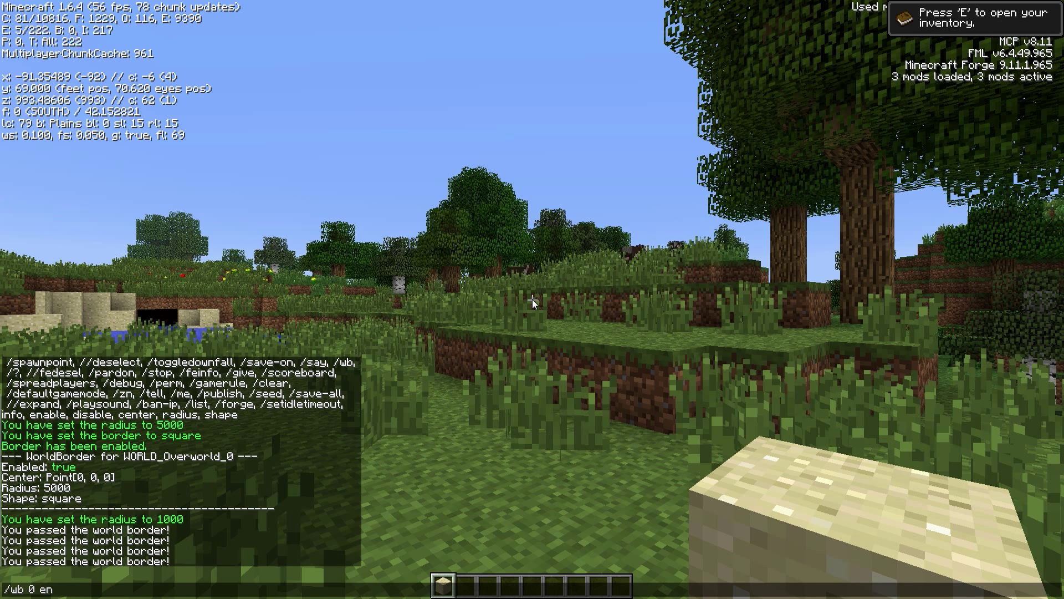
key("BackSpace")
key("BackSpace")
type("disable")
key("Return")
key("t")
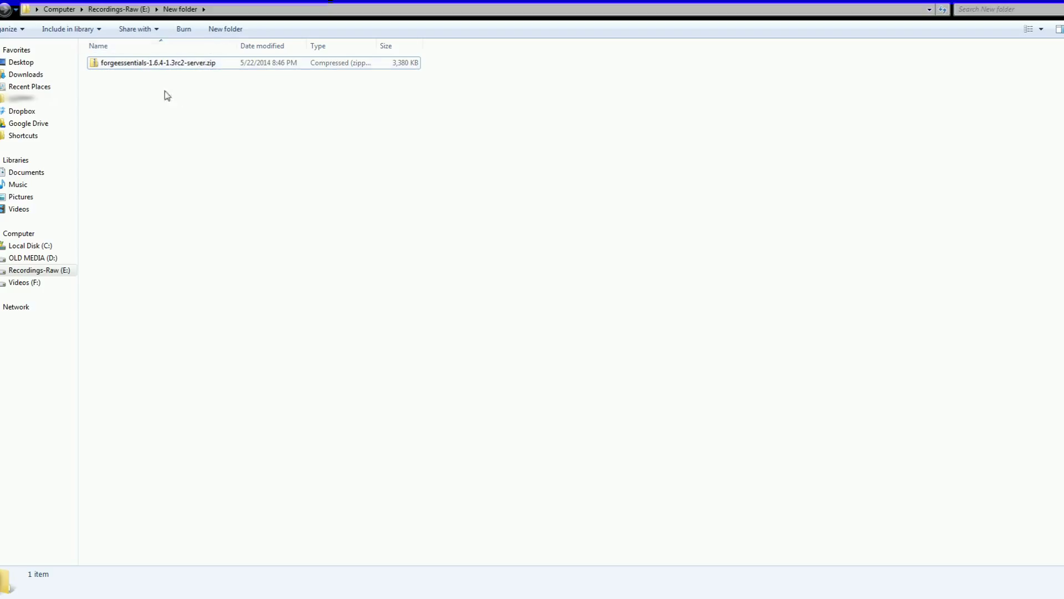
Switch to Windows Explorer and open the forgeessentials-1.6.4-1.3rc2-server package in New folder.
left_click(196, 68)
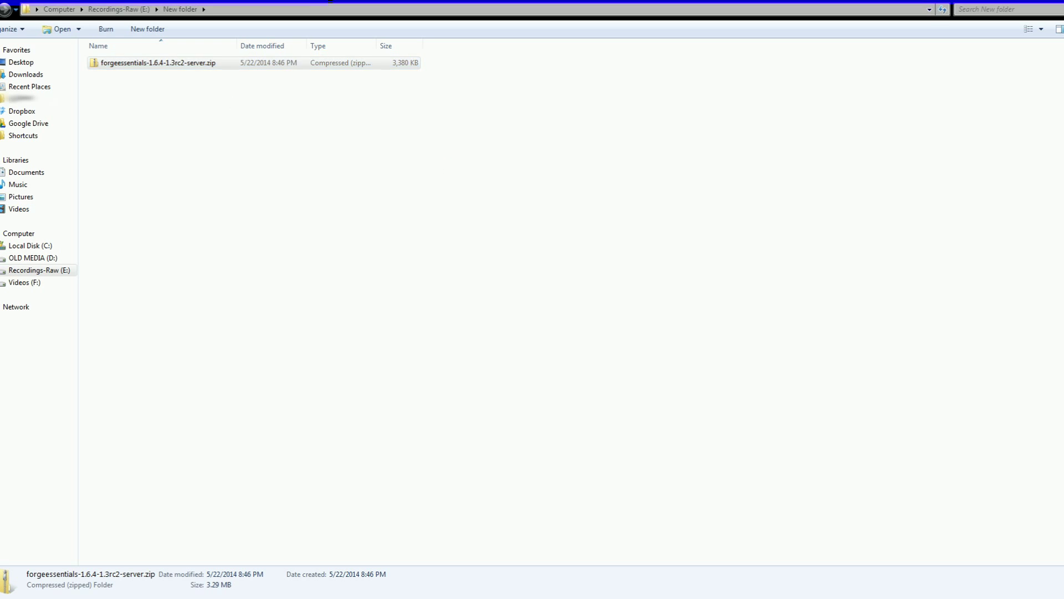
left_click(144, 64)
double_click(144, 66)
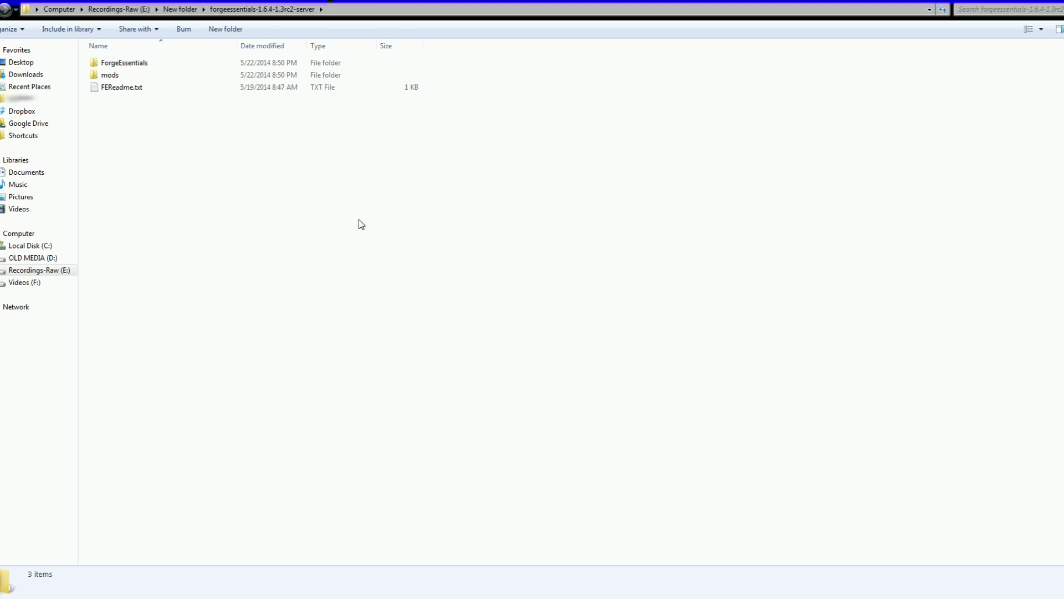
Examine the contents of the package's mods folder and return to the forgeessentials-1.6.4-1.3rc2-server folder.
double_click(108, 78)
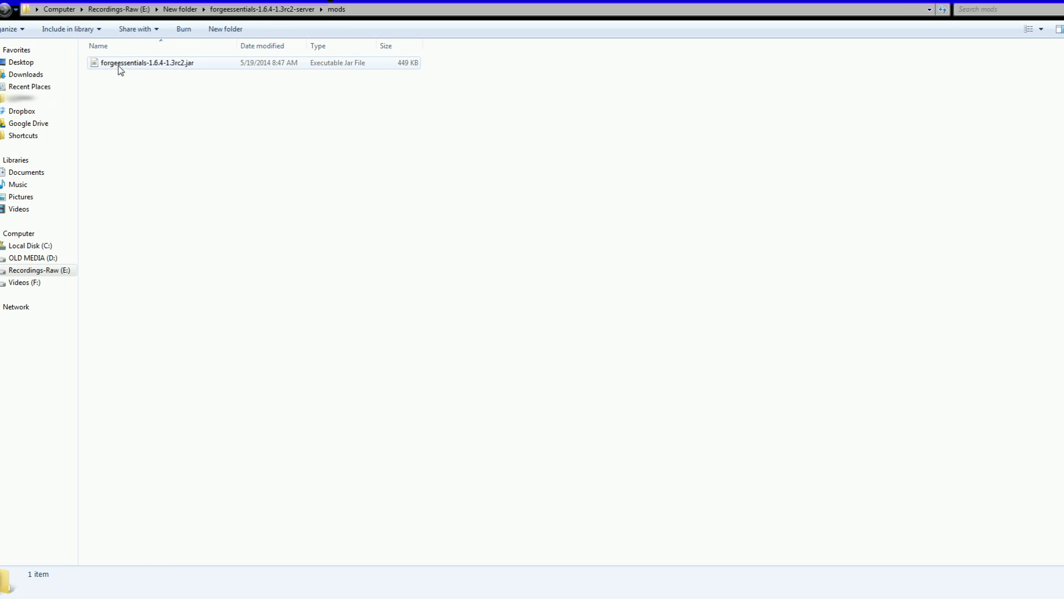
left_click(272, 15)
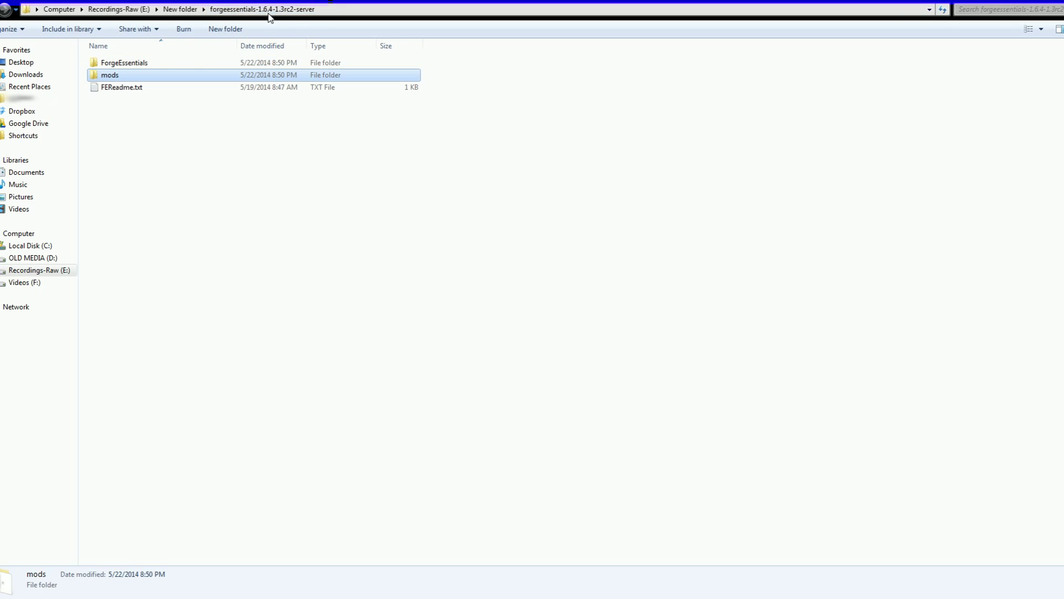
double_click(124, 77)
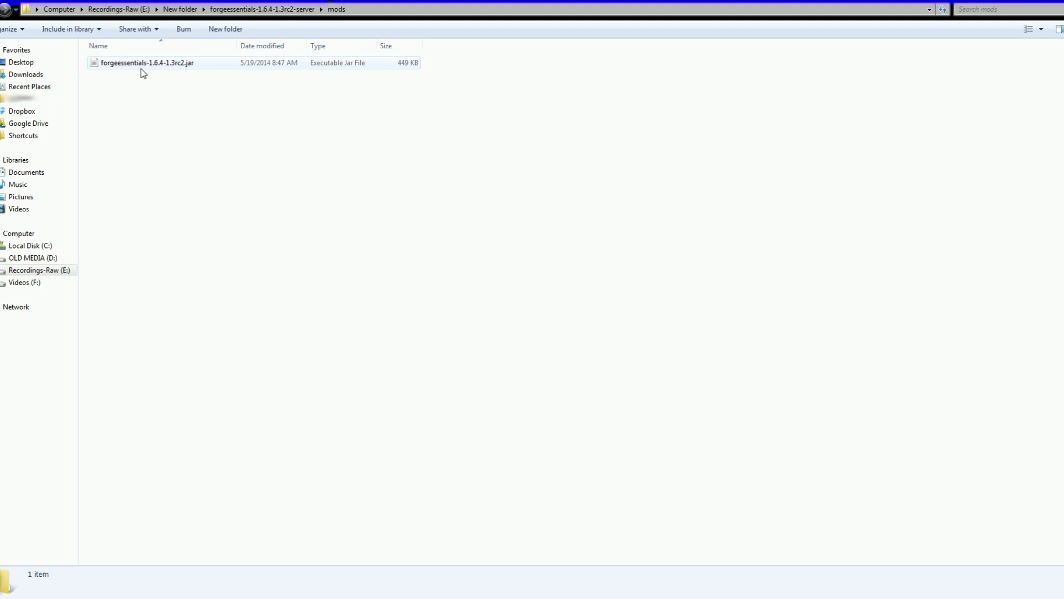
left_click(305, 12)
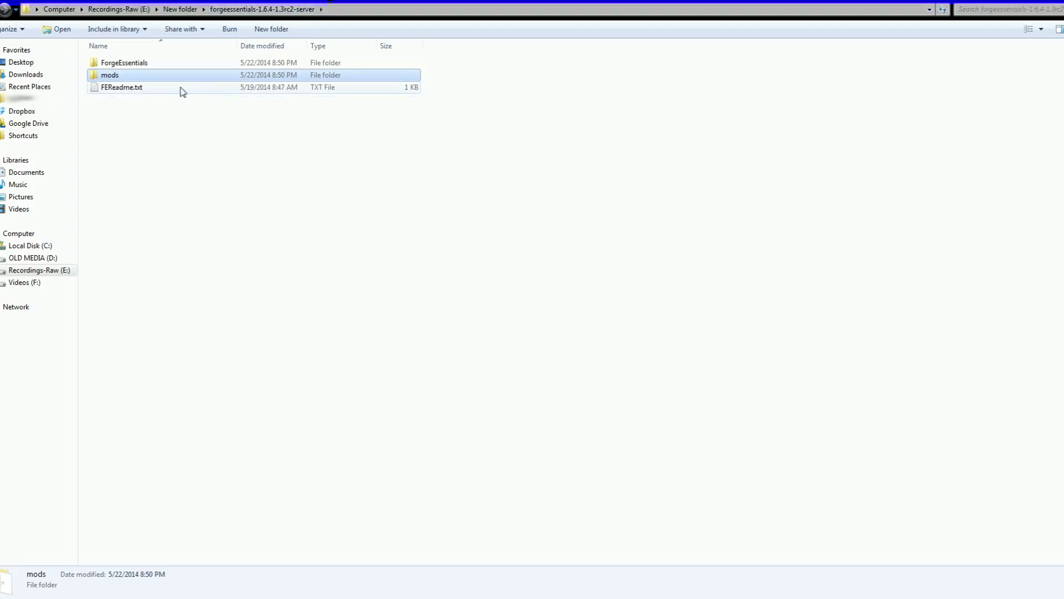
Open the ForgeEssentials folder and examine the jar files in its lib and modules subfolders.
left_click(134, 66)
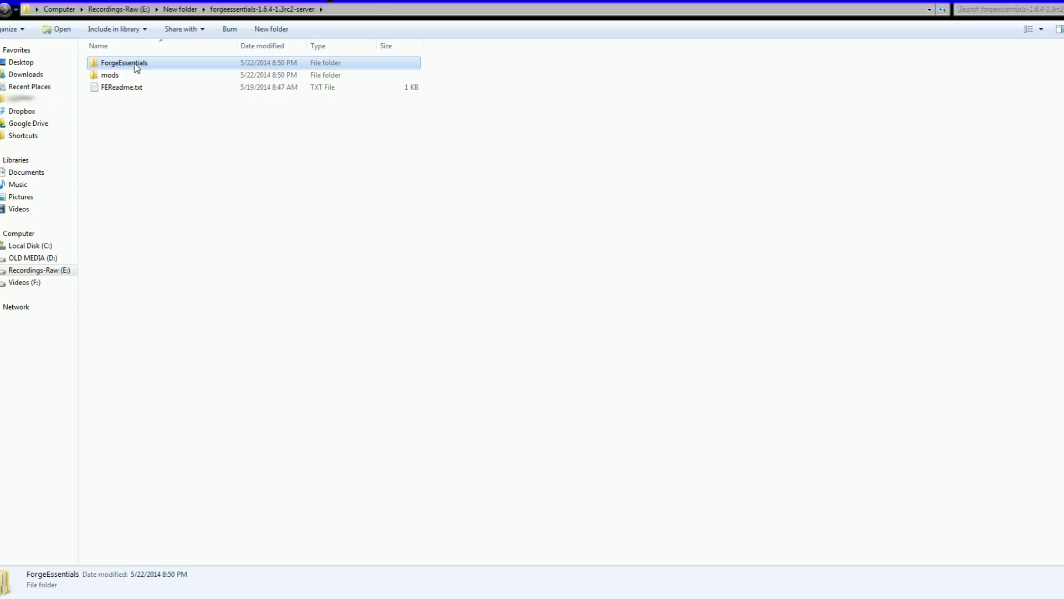
double_click(136, 67)
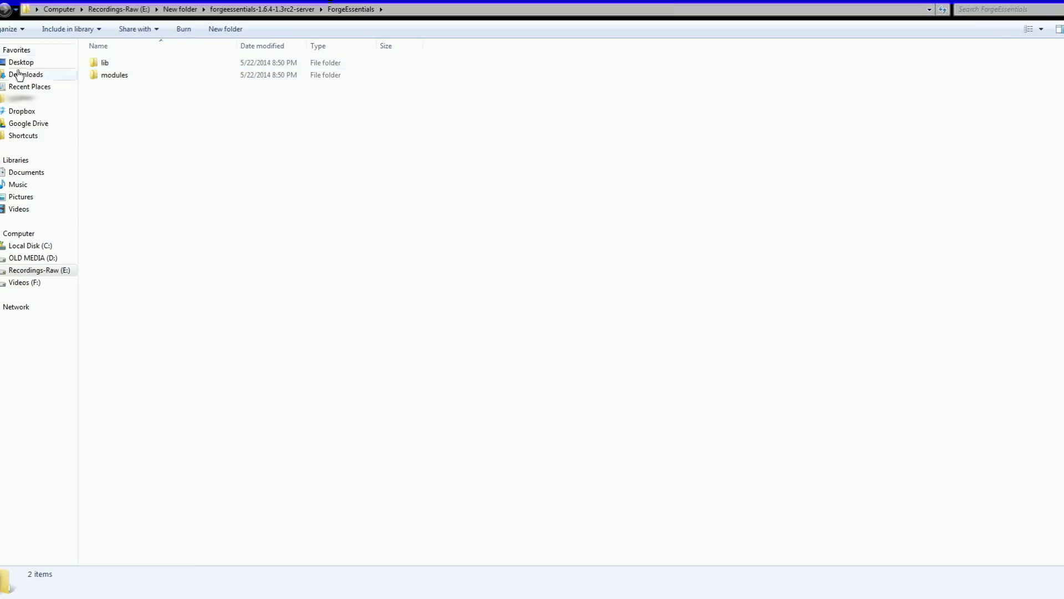
double_click(111, 64)
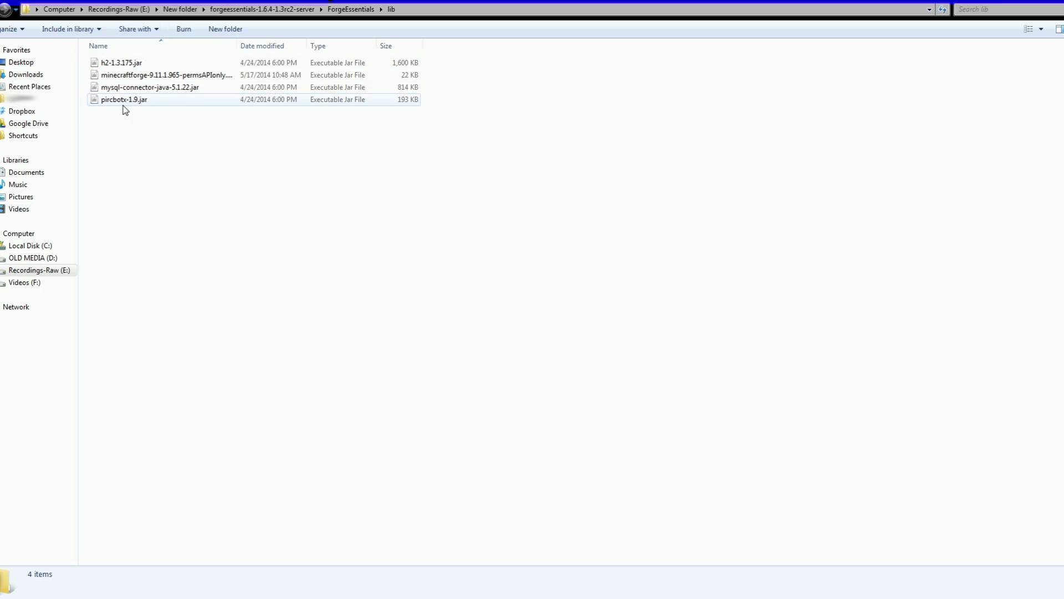
left_click(351, 9)
double_click(142, 77)
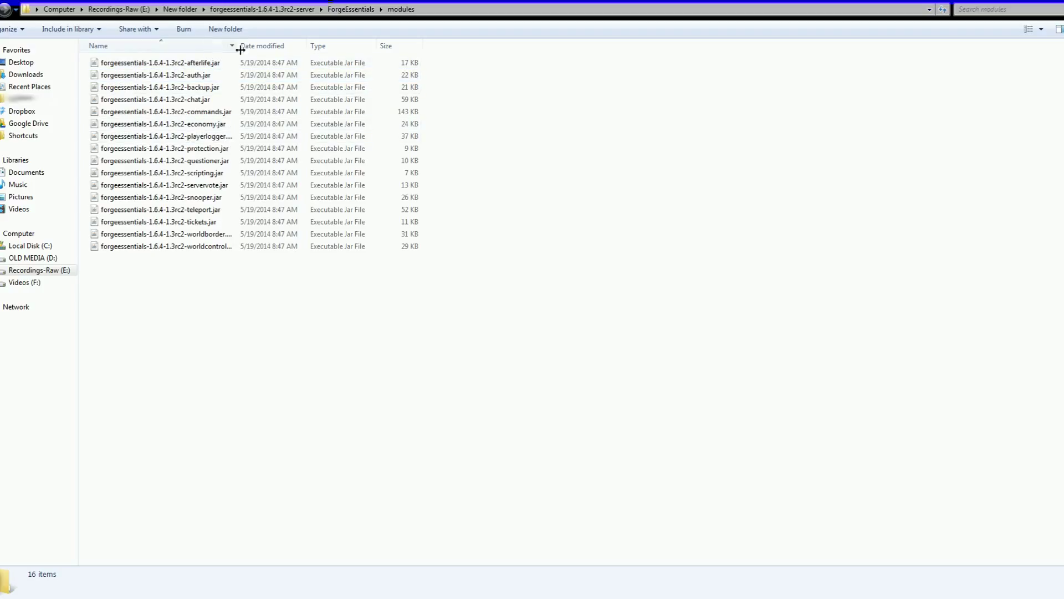
Widen the name column and delete every jar in the modules folder except forgeessentials-1.6.4-1.3rc2-worldborder.jar.
left_click_drag(237, 42, 268, 43)
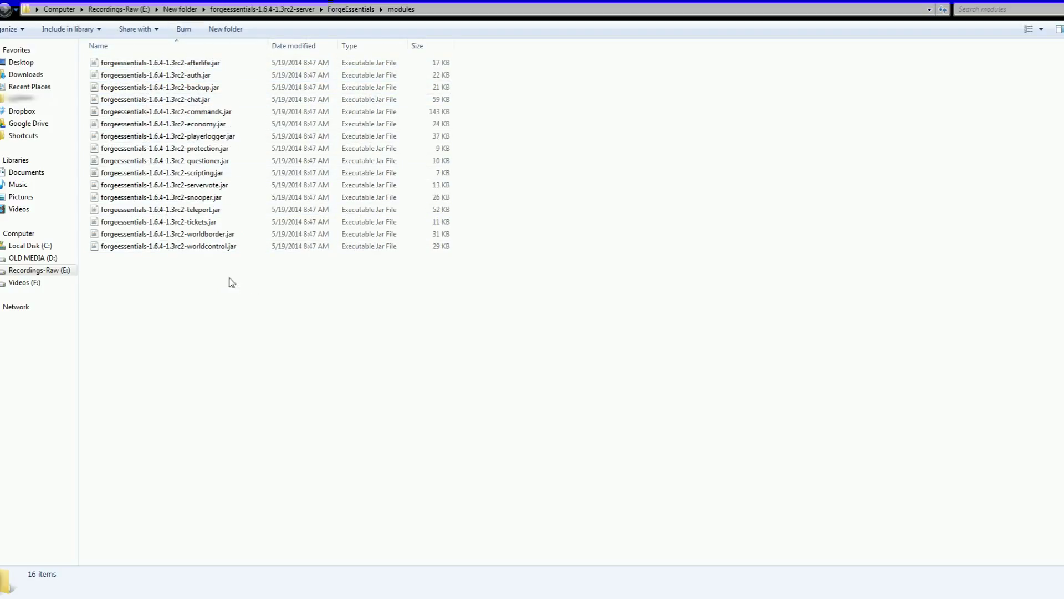
left_click(191, 246)
left_click(191, 222, "ctrl")
left_click(190, 210, "ctrl")
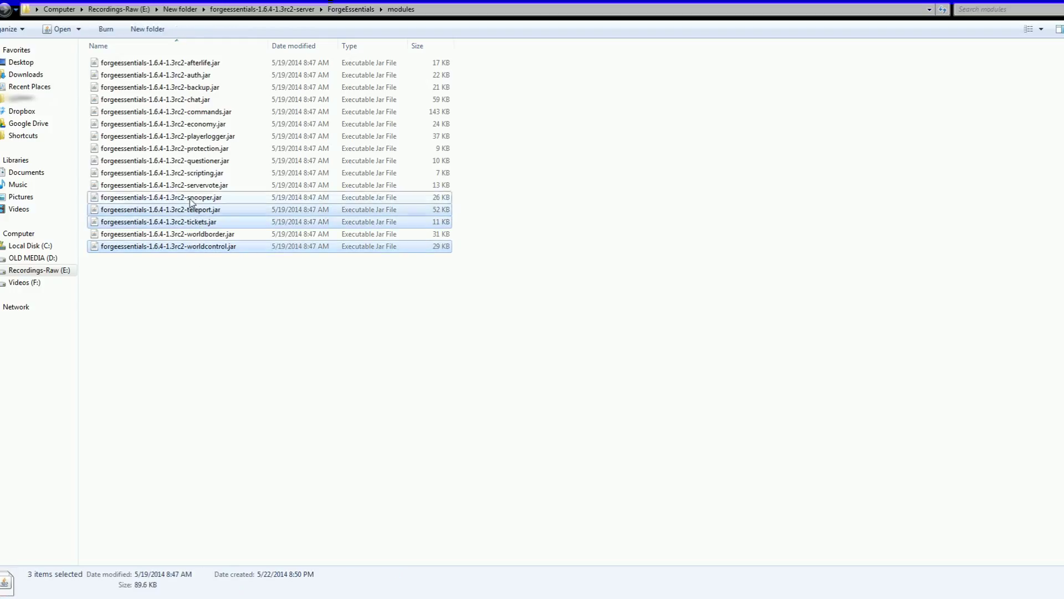
left_click(191, 197, "ctrl")
left_click(192, 185, "ctrl")
left_click(191, 173, "ctrl")
left_click(192, 161, "ctrl")
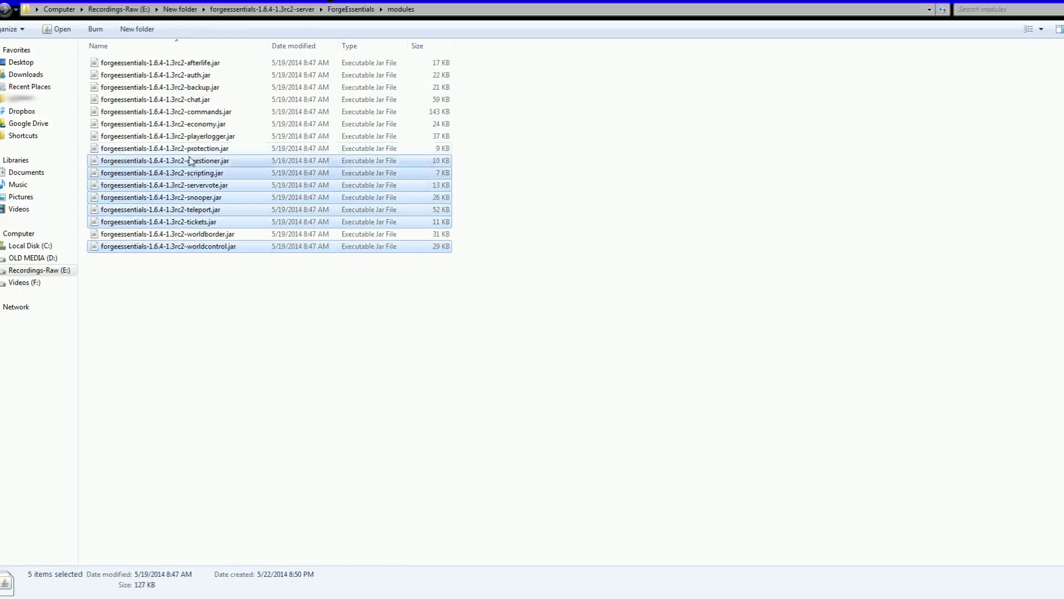
left_click(193, 149, "ctrl")
left_click(194, 137, "ctrl")
left_click(194, 124, "ctrl")
left_click(195, 112, "ctrl")
left_click(195, 100, "ctrl")
left_click(196, 88, "ctrl")
left_click(197, 88, "ctrl")
left_click(198, 76, "ctrl")
left_click(198, 64, "ctrl")
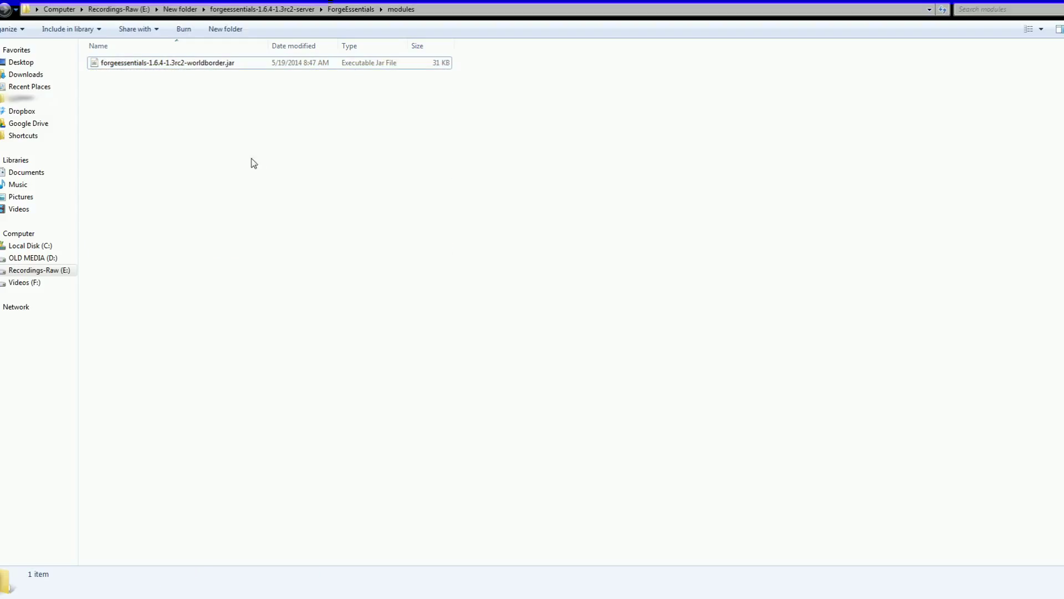
Return to the forgeessentials-1.6.4-1.3rc2-server folder and open its mods folder.
left_click(350, 9)
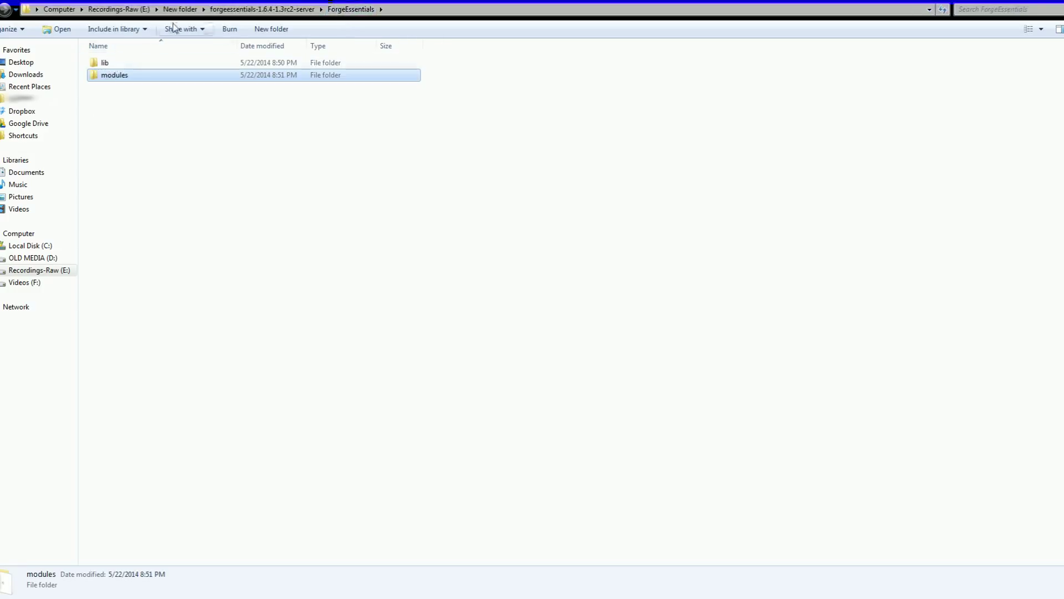
left_click(262, 9)
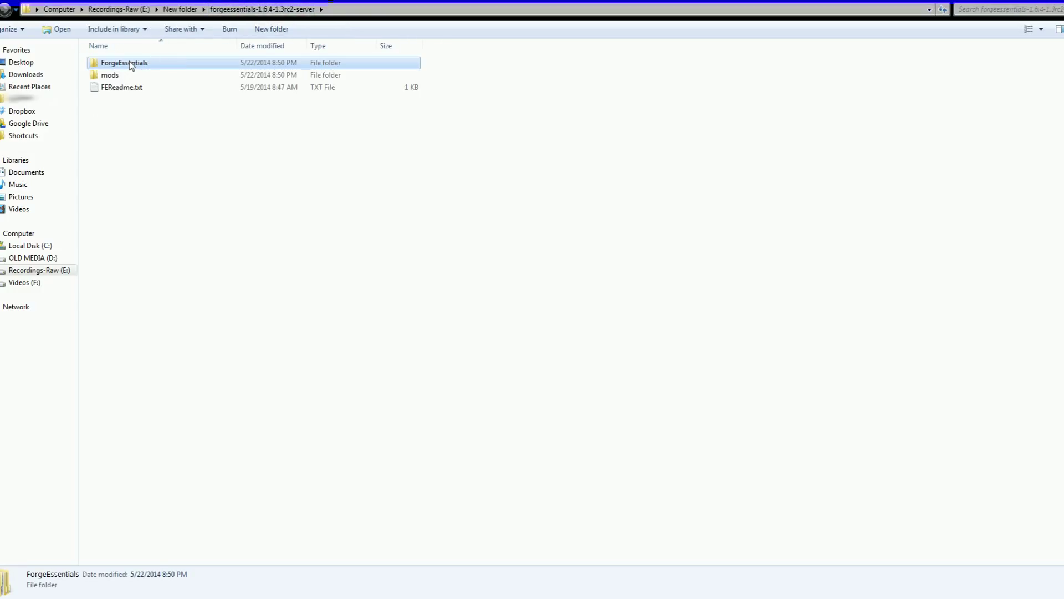
double_click(113, 79)
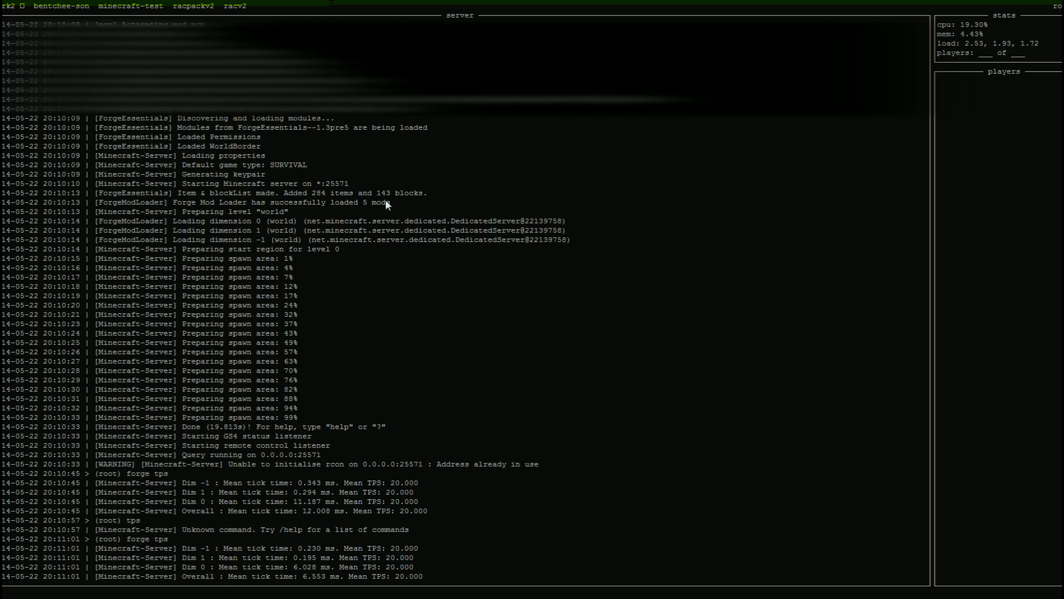
Query the world border settings of dimension 0 in the server console with wb 0 info.
left_click(258, 592)
type("wb")
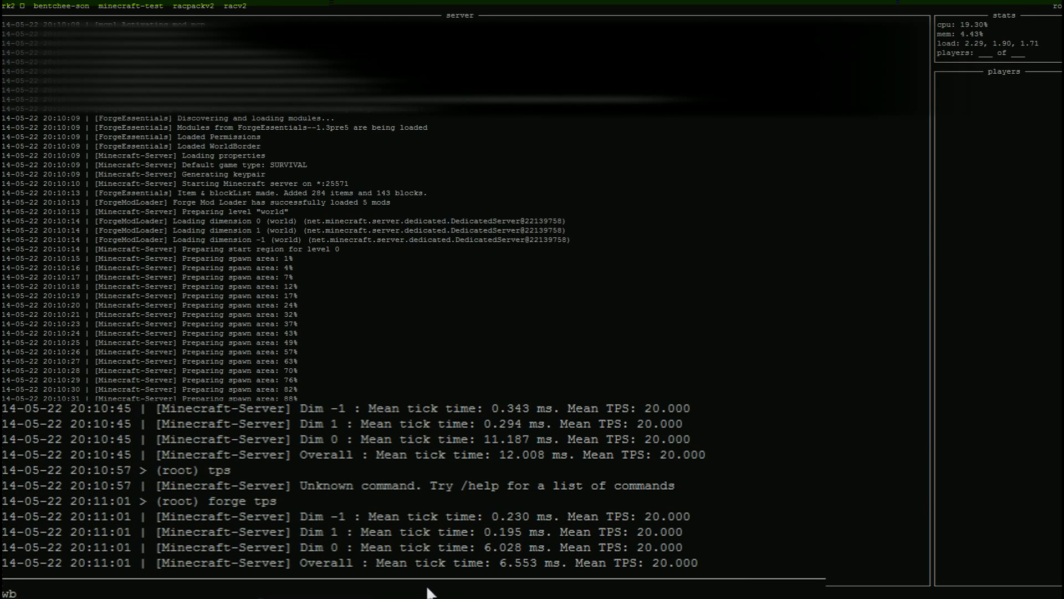
type(" 0 info")
key("Return")
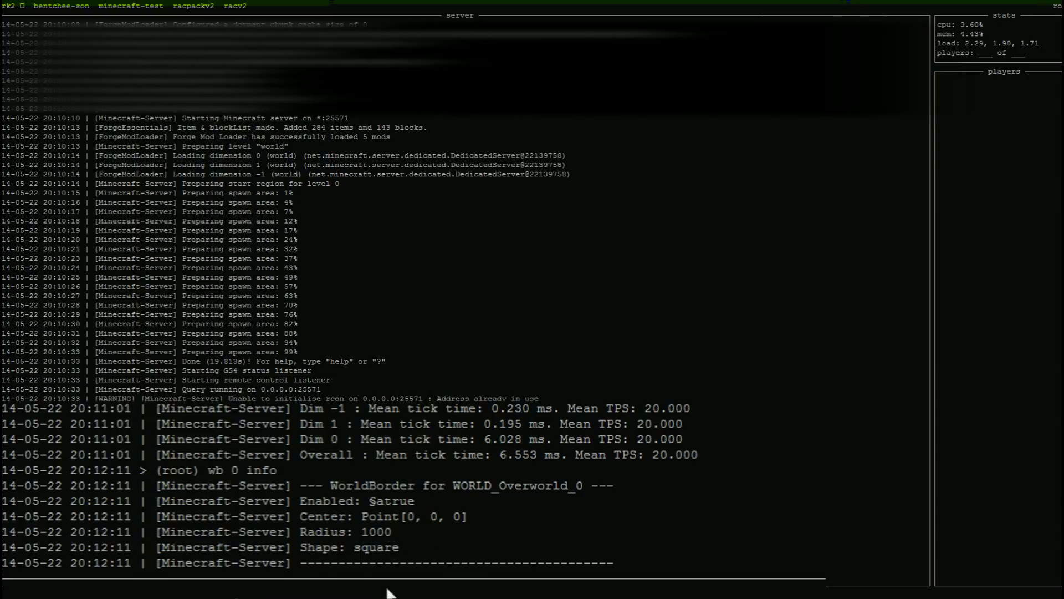
Set the world border radius of dimension 0 to 10000 with wb 0 radius and list the border info again.
type("wb 0 radius 10000")
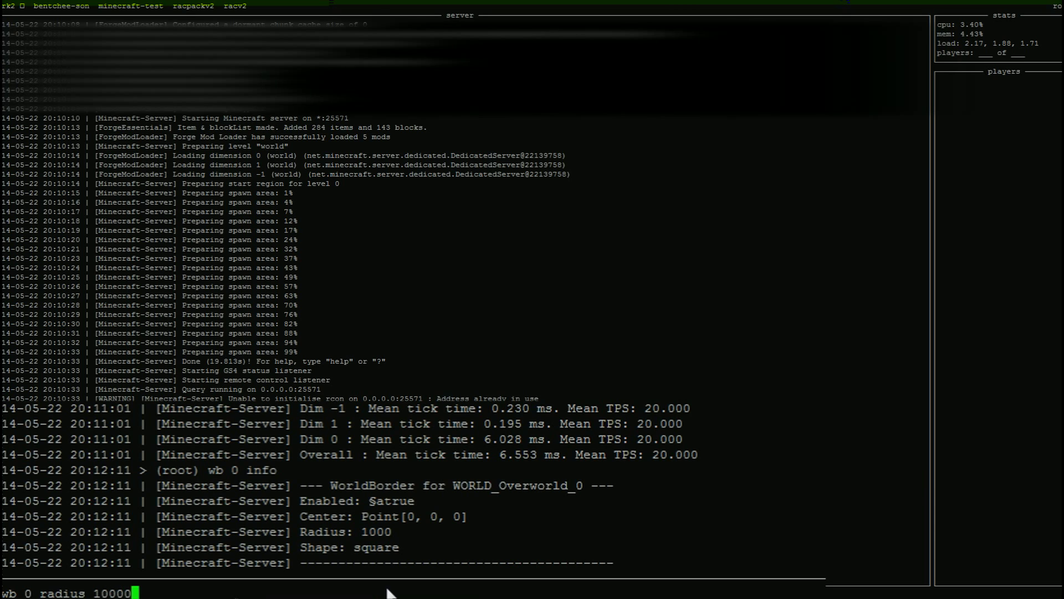
key("Return")
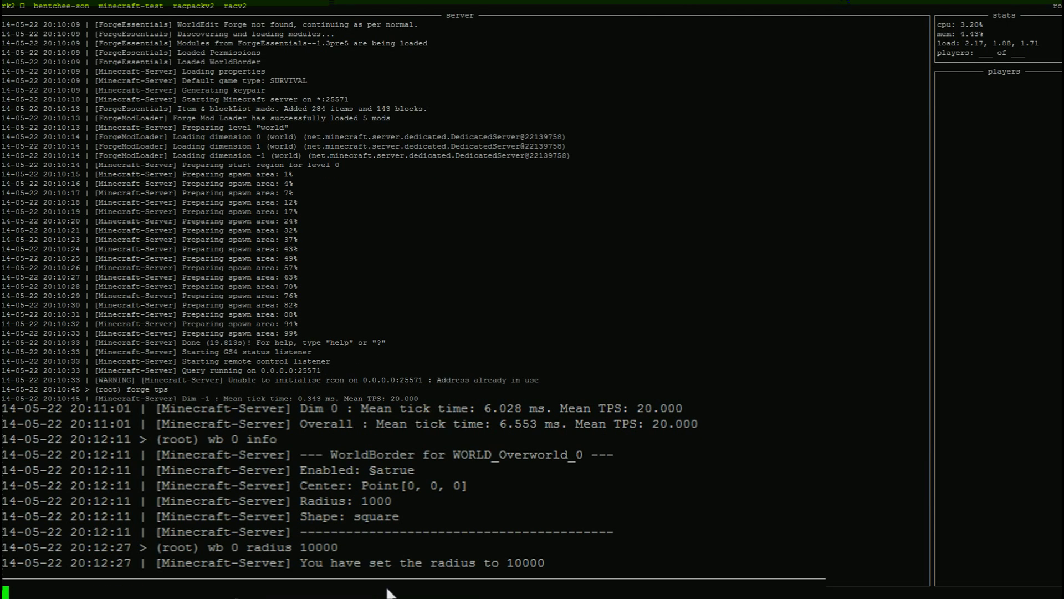
key("Up")
key("Return")
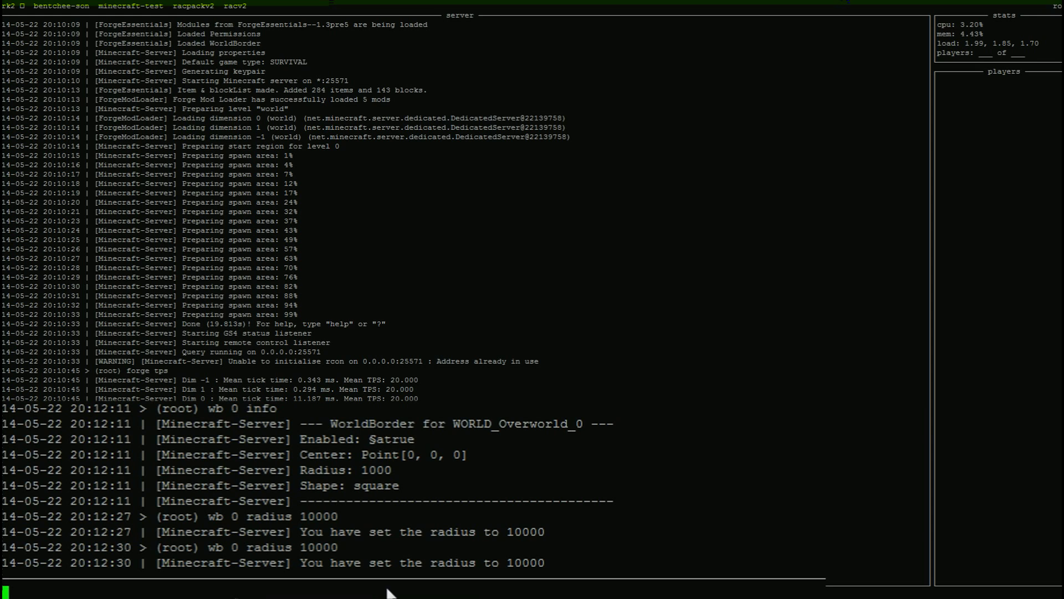
key("Up")
key("Up")
key("Return")
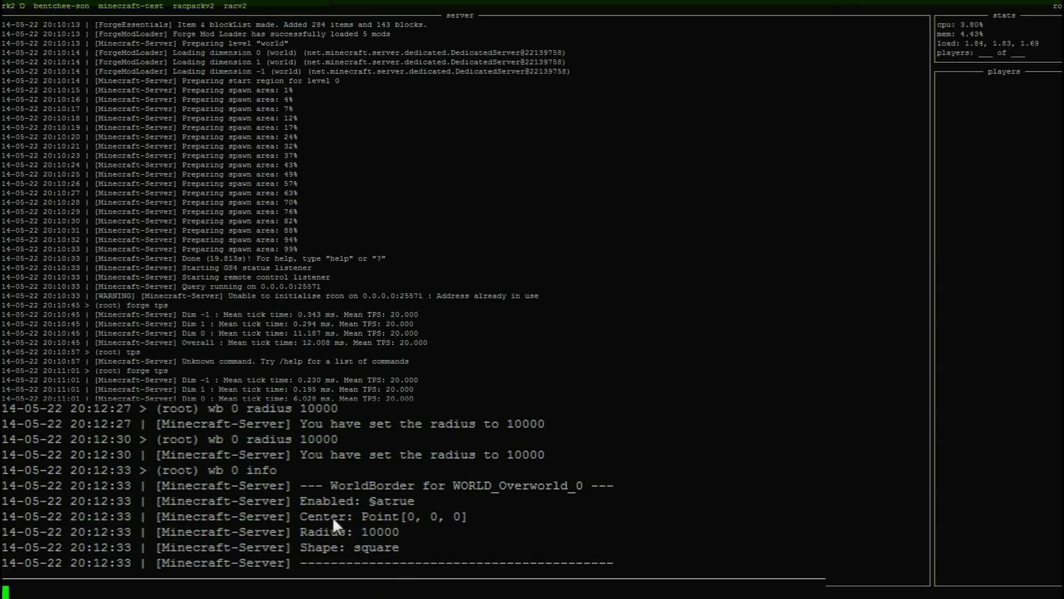
type("wb 0 center ")
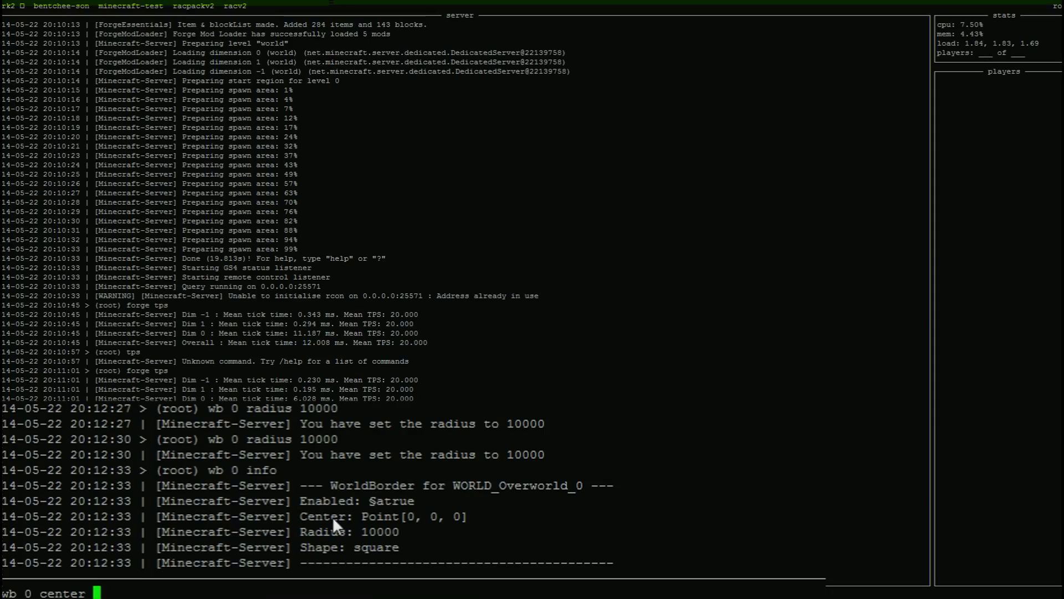
type("100 0 1000")
key("BackSpace")
key("BackSpace")
key("BackSpace")
key("BackSpace")
key("BackSpace")
key("BackSpace")
key("BackSpace")
key("BackSpace")
key("BackSpace")
key("BackSpace")
key("BackSpace")
key("BackSpace")
key("BackSpace")
key("BackSpace")
key("BackSpace")
key("BackSpace")
key("BackSpace")
key("BackSpace")
key("BackSpace")
key("BackSpace")
key("BackSpace")
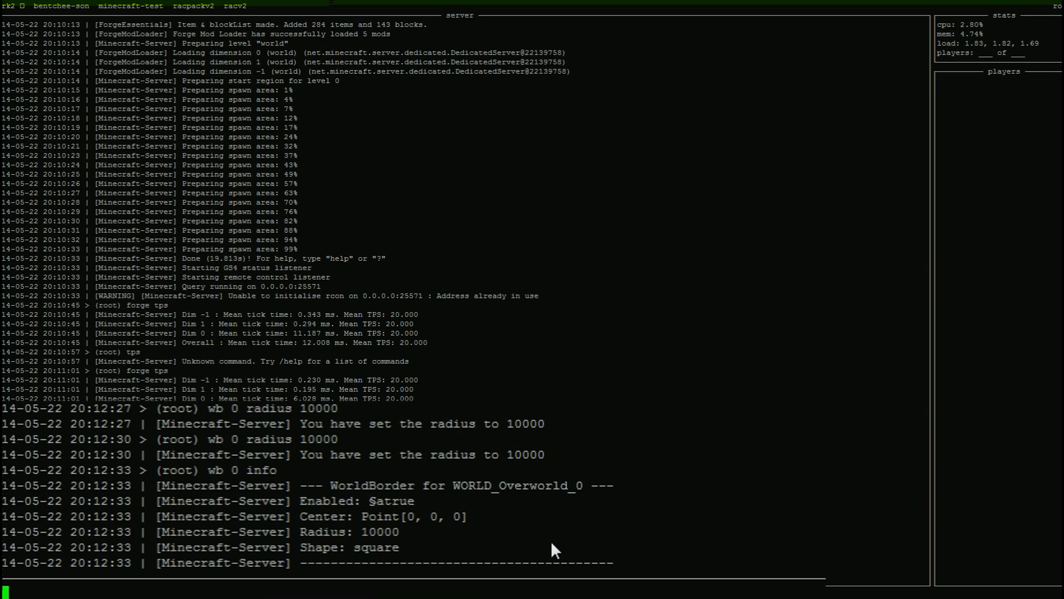
Set the world border shape of dimension 0 to square with wb 0 shape square.
type("wb 0 shape ")
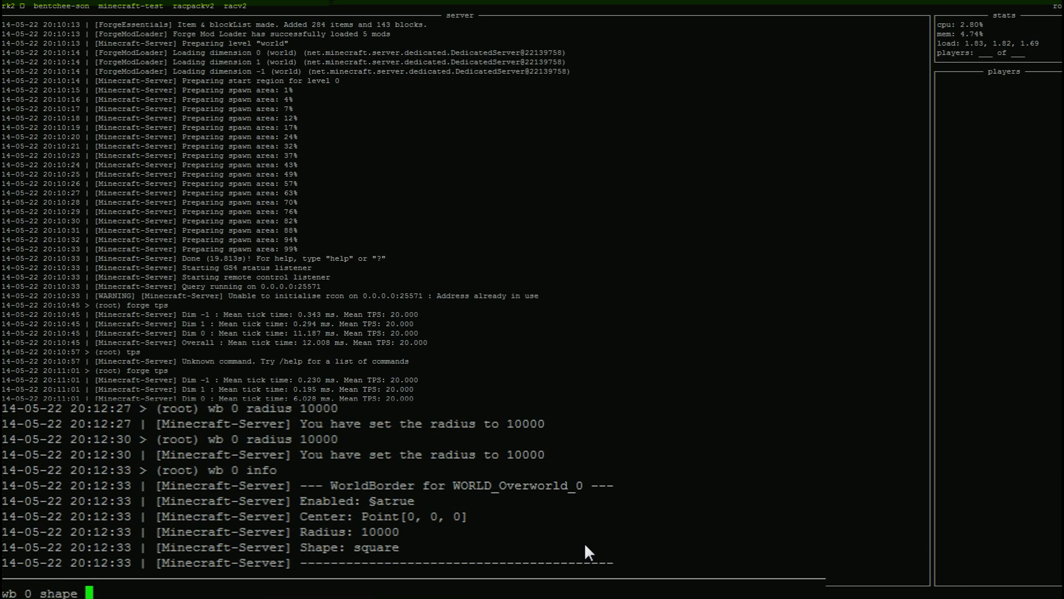
type("square")
key("Return")
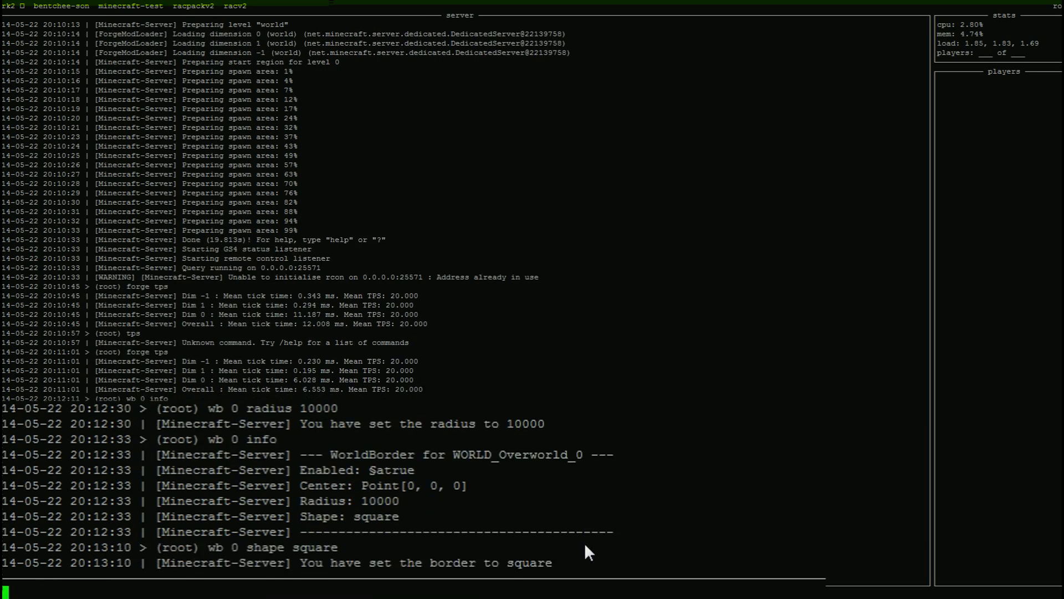
Enable the world border of dimension 0 with wb 0 enable, reusing the last shape command.
key("Up")
key("BackSpace")
key("BackSpace")
key("BackSpace")
key("BackSpace")
key("BackSpace")
key("BackSpace")
key("BackSpace")
key("BackSpace")
key("BackSpace")
key("BackSpace")
key("BackSpace")
key("BackSpace")
type("enabled")
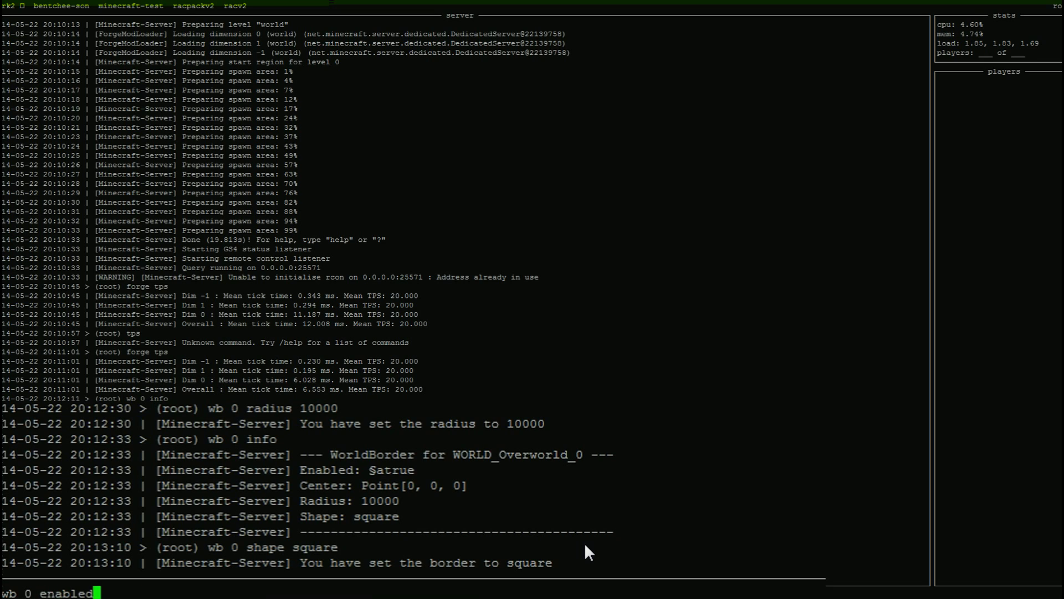
key("BackSpace")
key("Return")
List the dimension 0 border settings with wb 0 info and check its chunk filler status with filler 0.
key("Up")
key("Up")
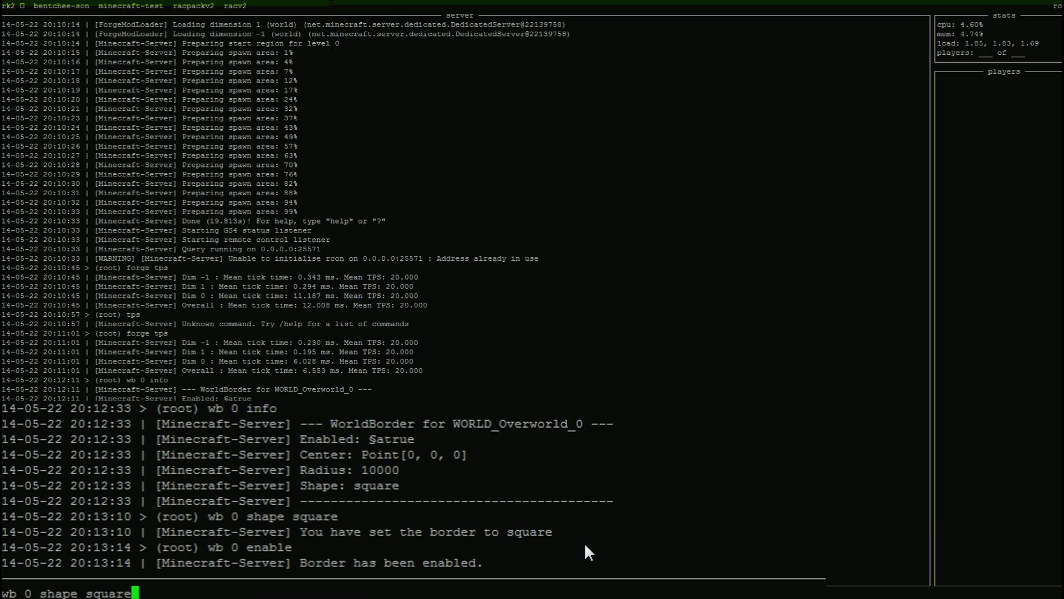
key("Up")
key("Return")
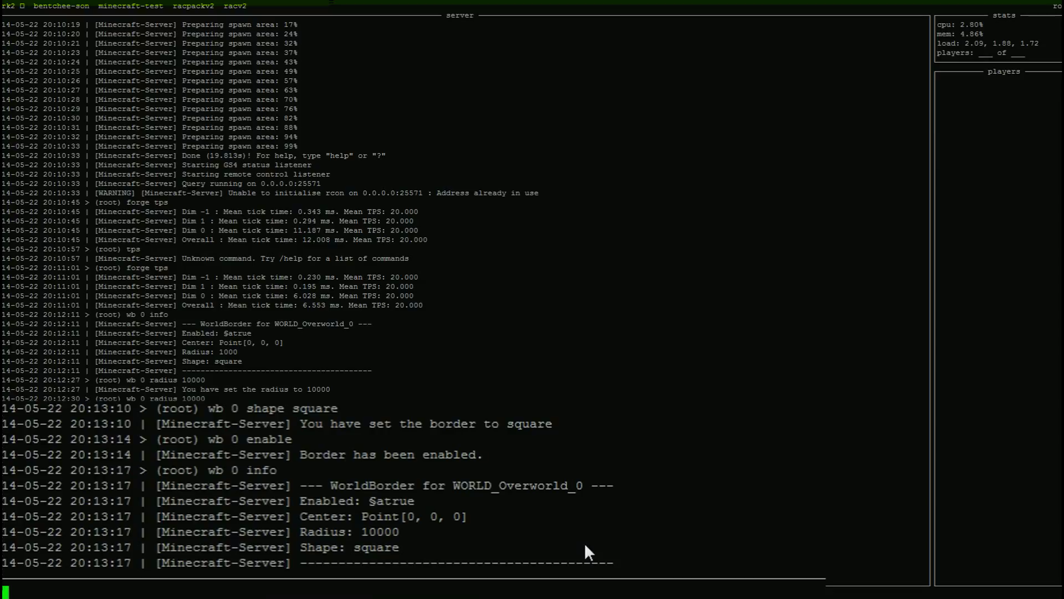
type("filler 0")
key("Return")
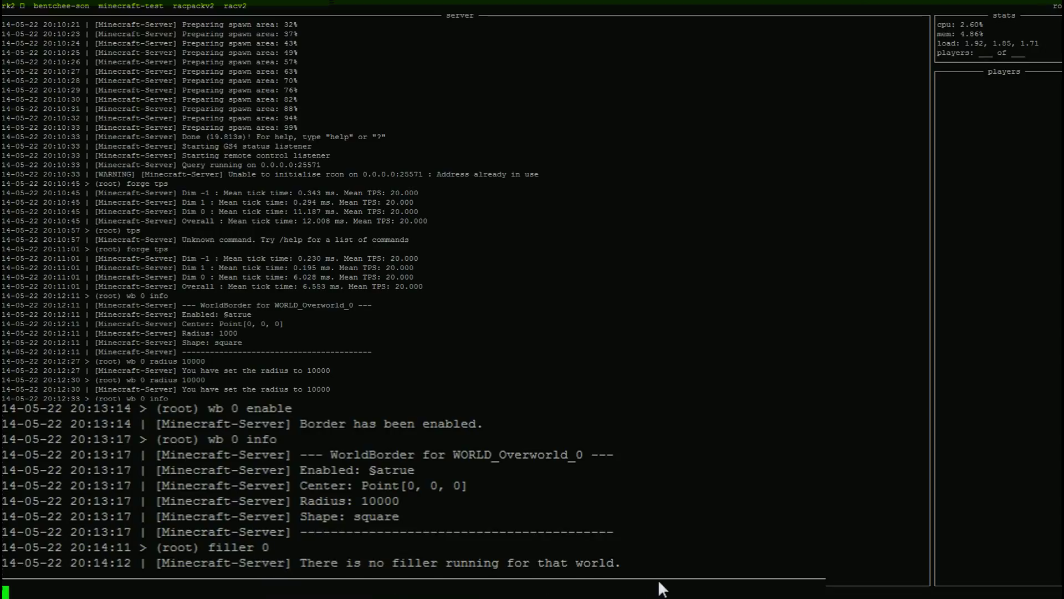
type("filler 0 start")
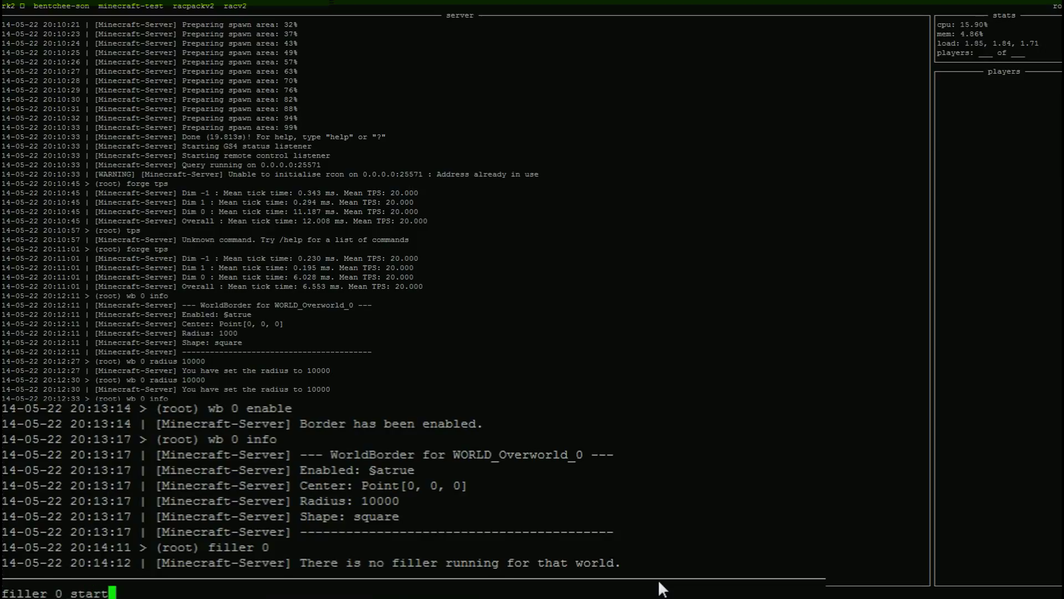
key("BackSpace")
key("BackSpace")
key("BackSpace")
key("BackSpace")
key("BackSpace")
key("BackSpace")
key("BackSpace")
type("-1")
key("BackSpace")
key("BackSpace")
type("1")
key("BackSpace")
type("7")
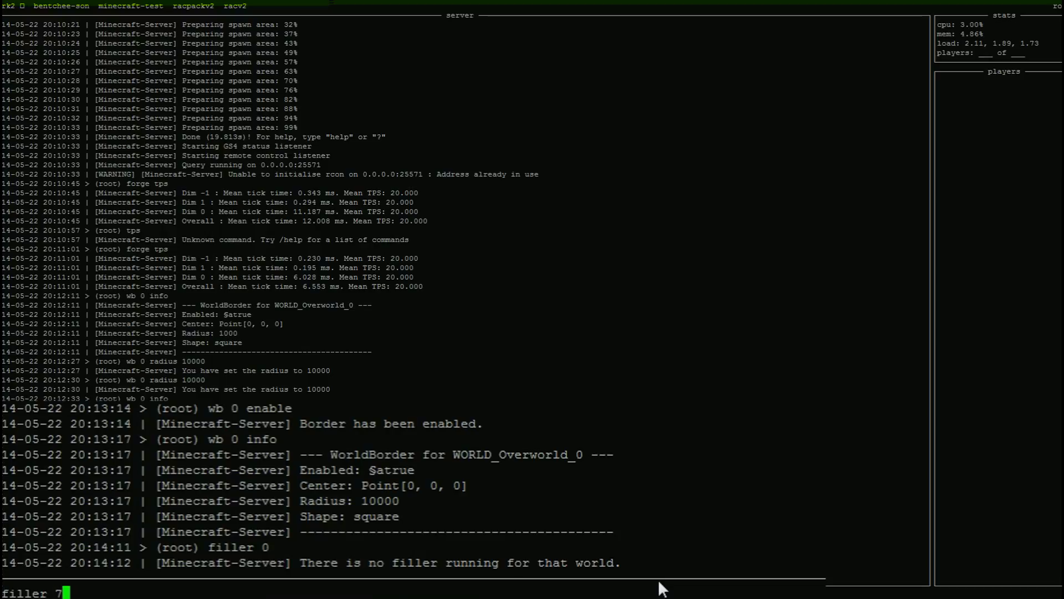
key("BackSpace")
key("BackSpace")
key("BackSpace")
key("BackSpace")
key("BackSpace")
key("BackSpace")
key("BackSpace")
key("BackSpace")
Check the server tick rates with forge tps and start the dimension 0 chunk filler with filler 0 start.
type("forge tps")
key("Return")
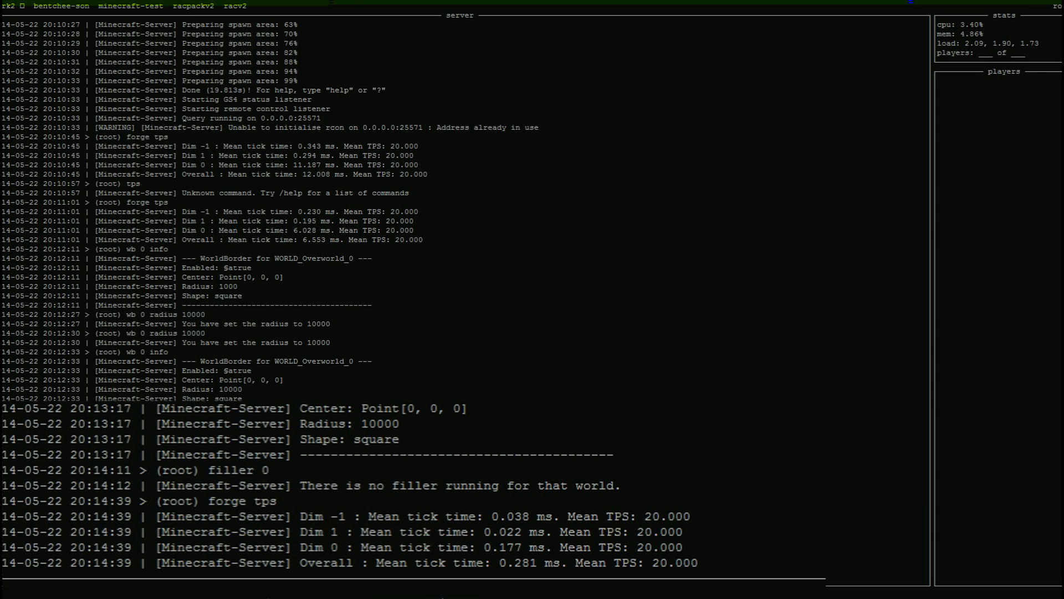
type("filler 0 start")
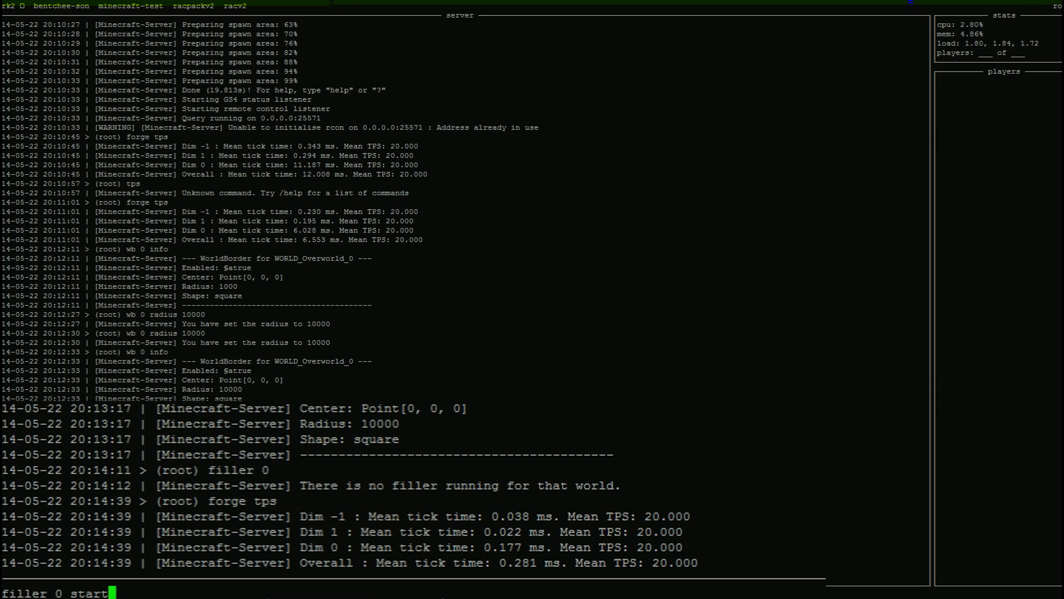
key("Return")
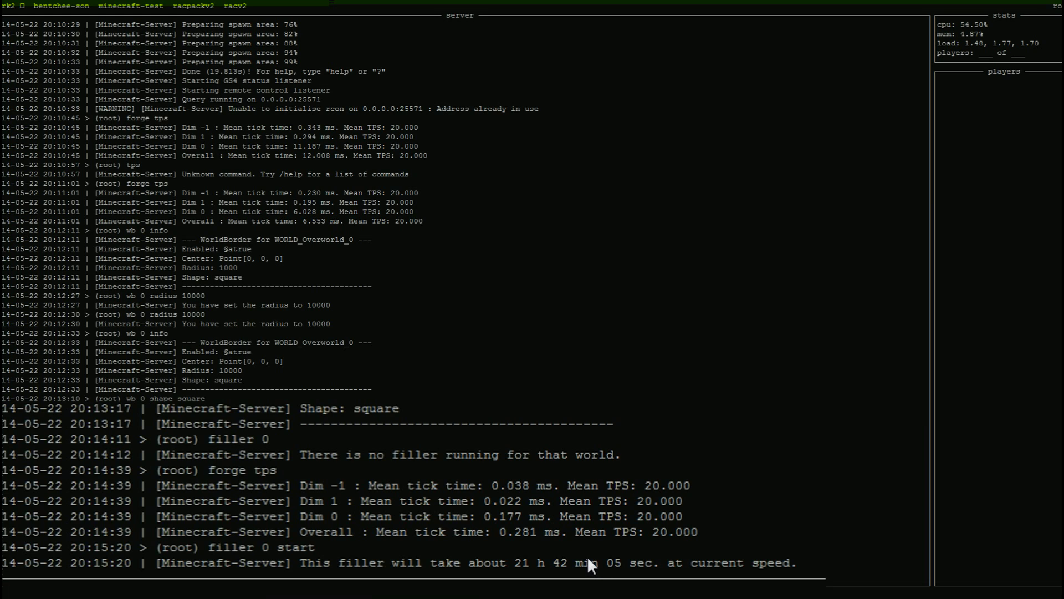
Check the server tick rates with forge tps while the filler runs and query its remaining time with filler 0.
type("forge tps")
key("Return")
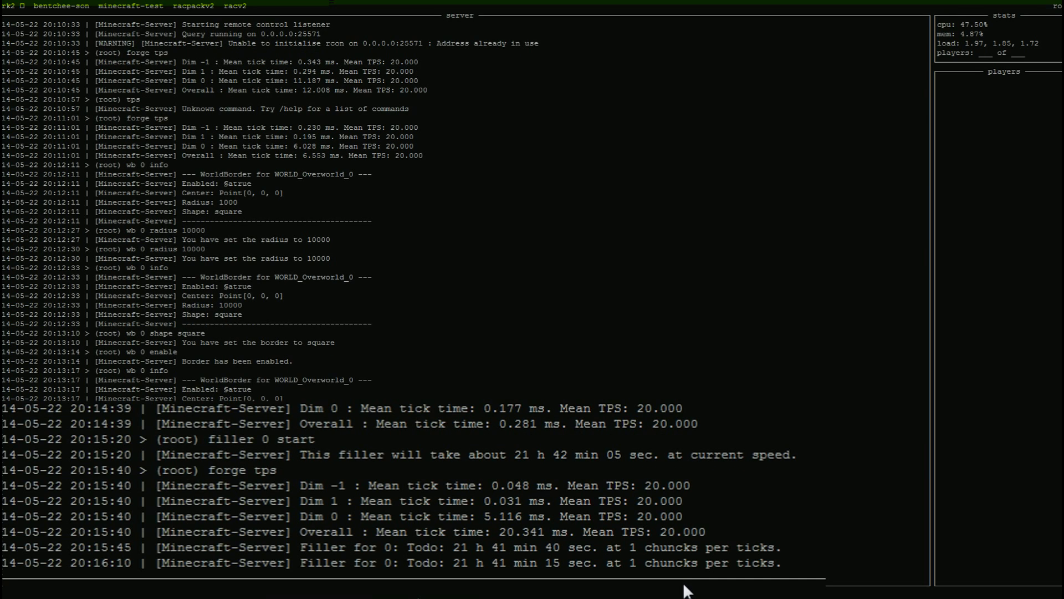
type("filler 0")
key("Return")
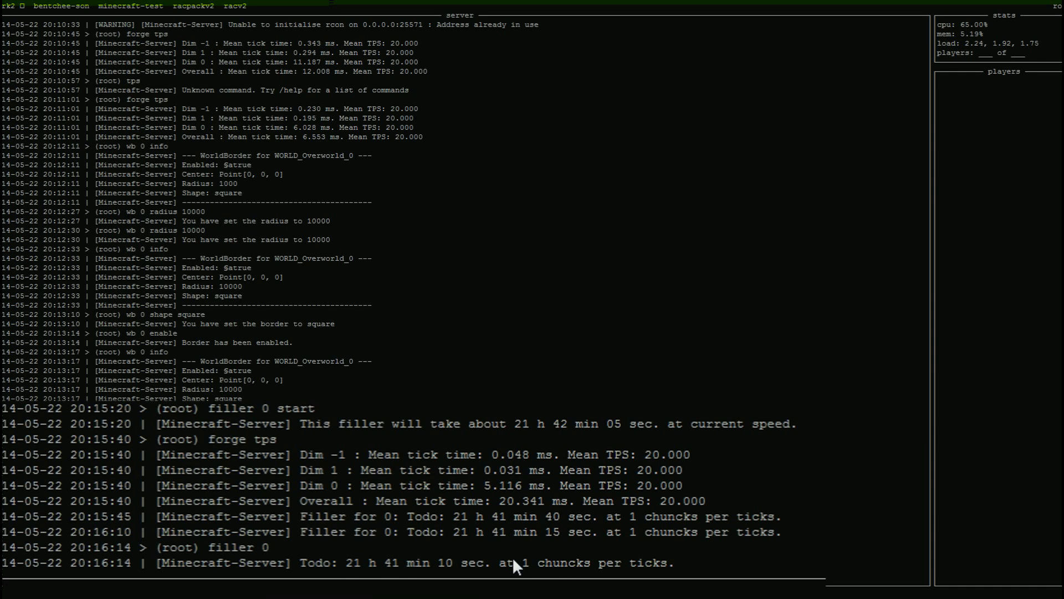
Set the speed of the dimension 0 filler to 2 with filler 0 speed, correcting the mistyped command.
type("fillerf")
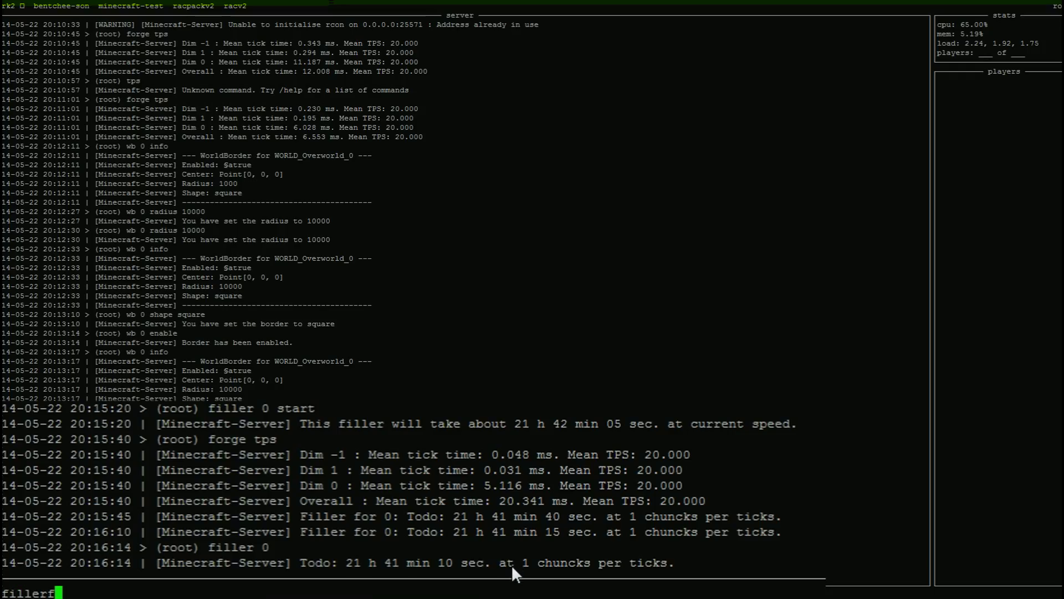
key("BackSpace")
key("BackSpace")
type("r 0 speed ")
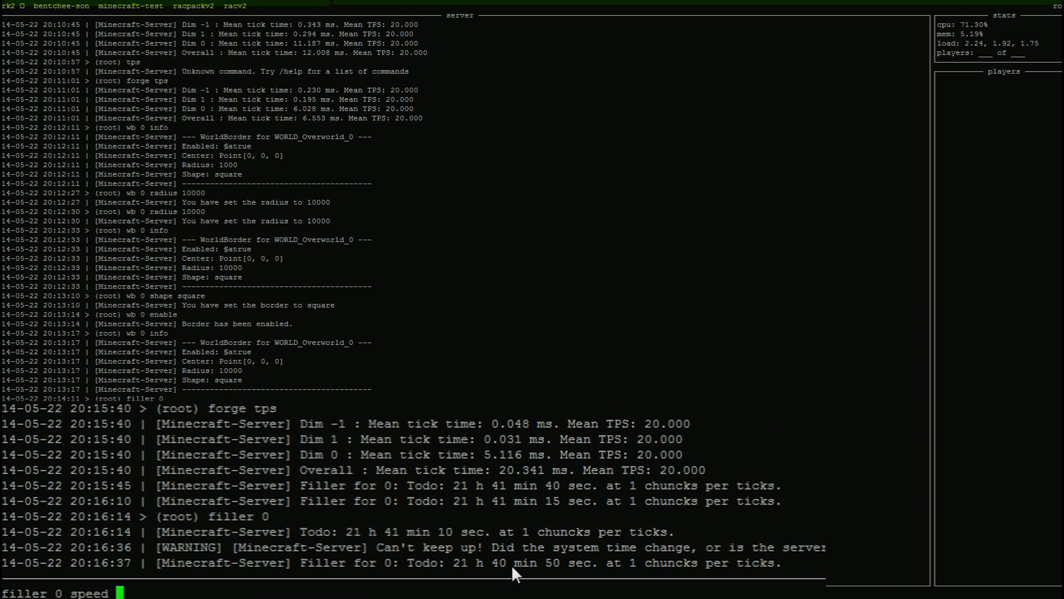
type("2")
key("Return")
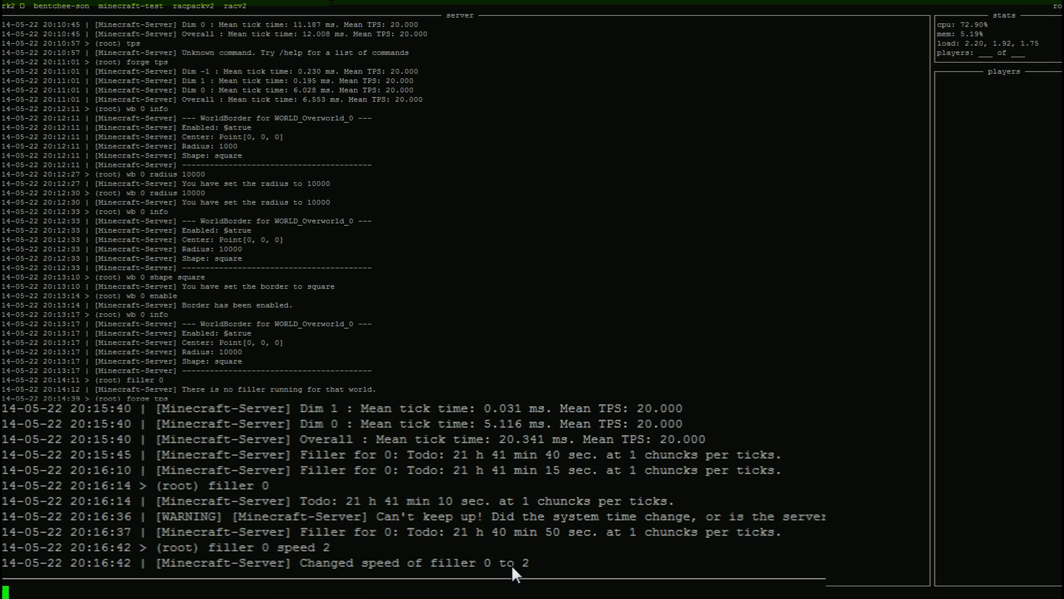
Query the dimension 0 filler's remaining time at the new speed and check the server tick rates with forge tps.
type("filler 0")
key("Return")
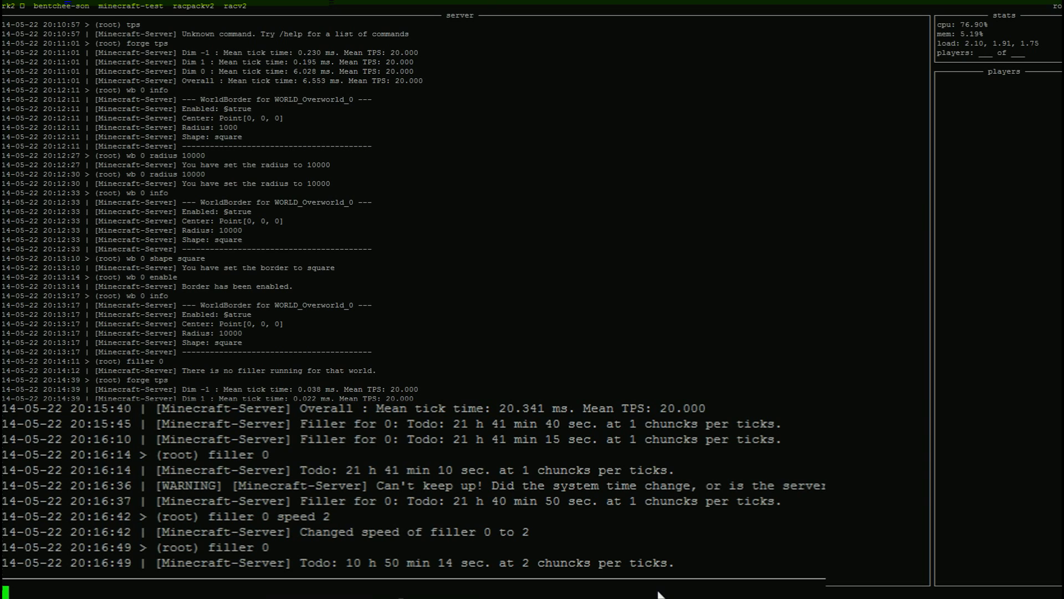
type("forge tps")
key("Return")
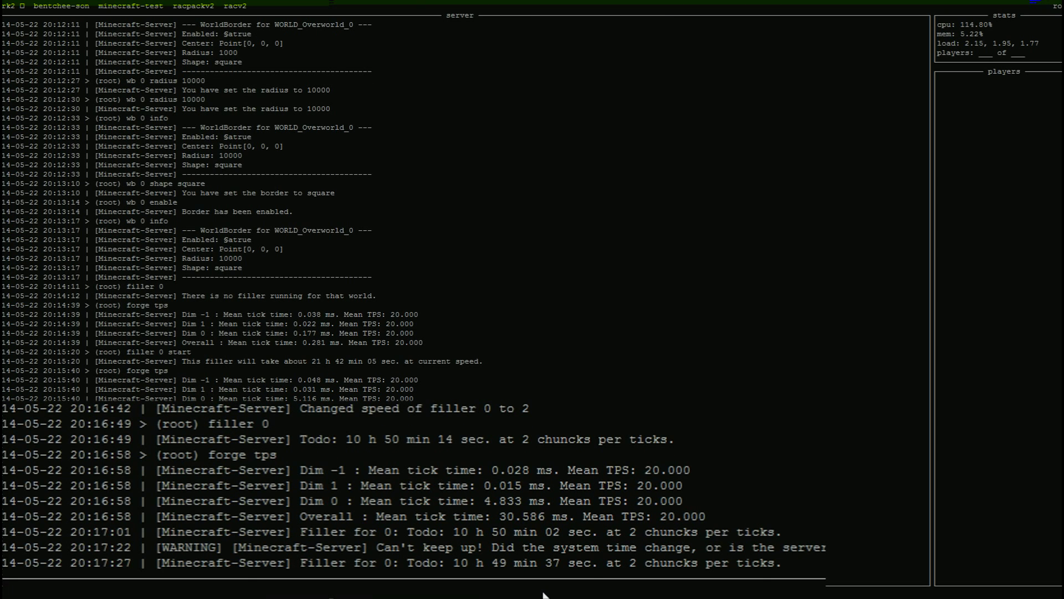
Set the speed of the dimension 0 filler to 15 with filler 0 speed 15.
type("filler 0 speed ")
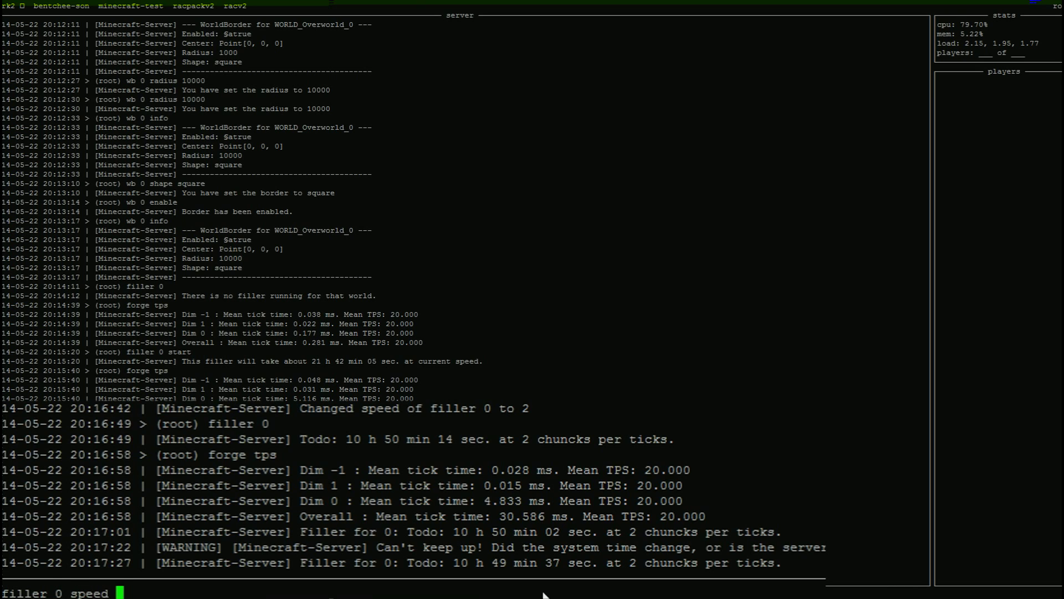
type("15")
key("Return")
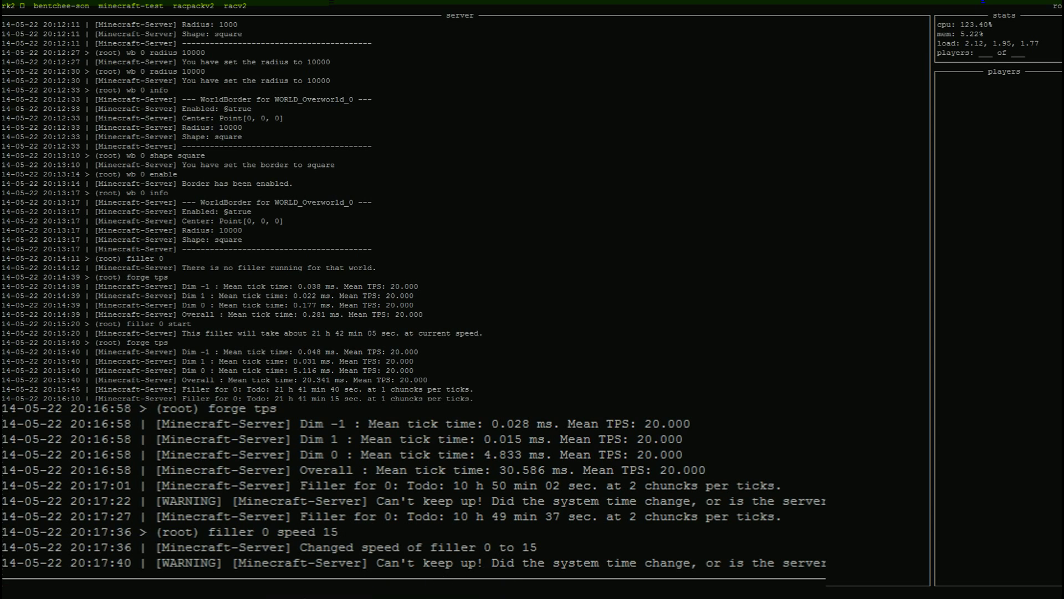
Check the server tick rates with forge tps and set the dimension 0 filler's speed to 7 with filler 0 speed 7.
type("forge tps")
key("Return")
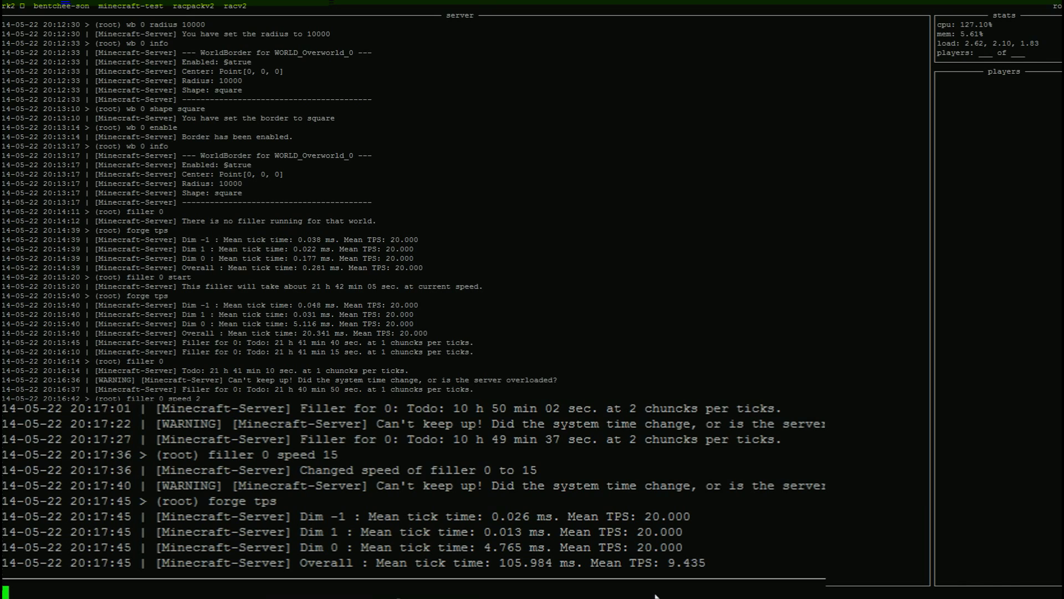
key("Up")
key("Up")
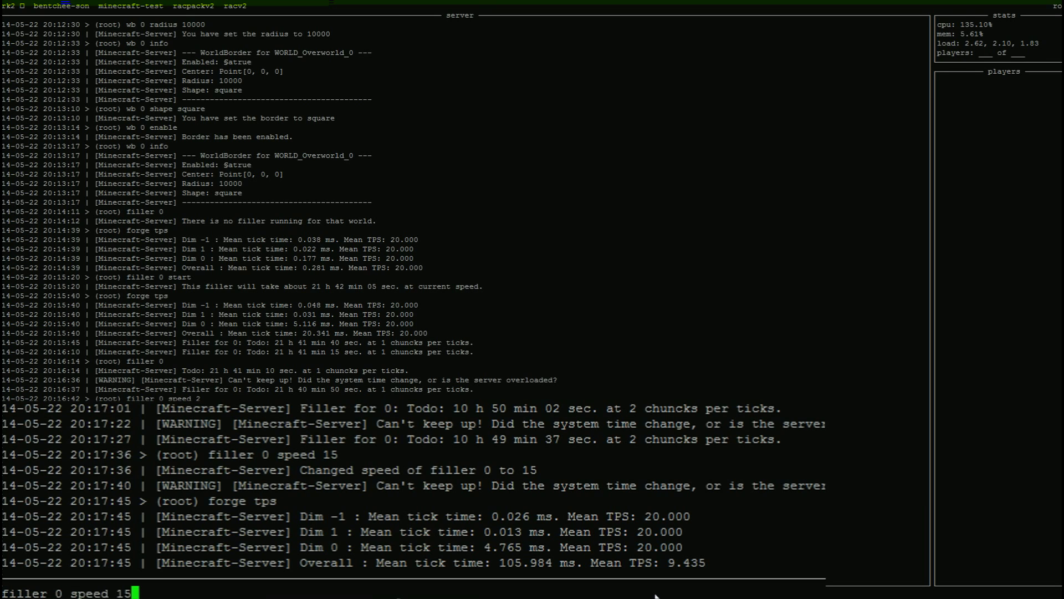
key("BackSpace")
key("BackSpace")
type("7")
key("Return")
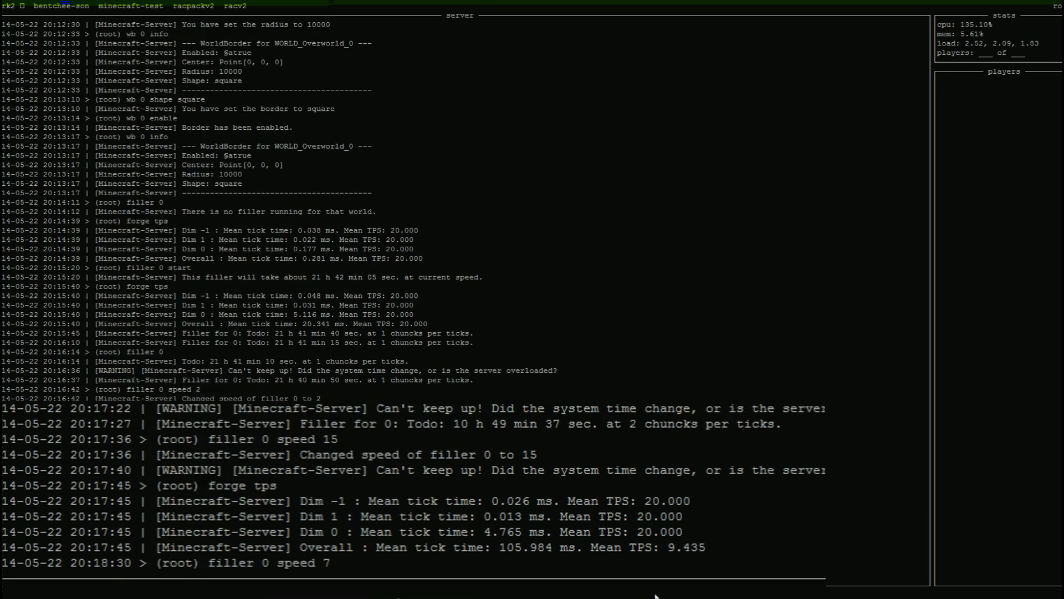
Recheck the server tick rates with forge tps and stop the dimension 0 filler with filler 0 stop.
key("Up")
key("Up")
key("Return")
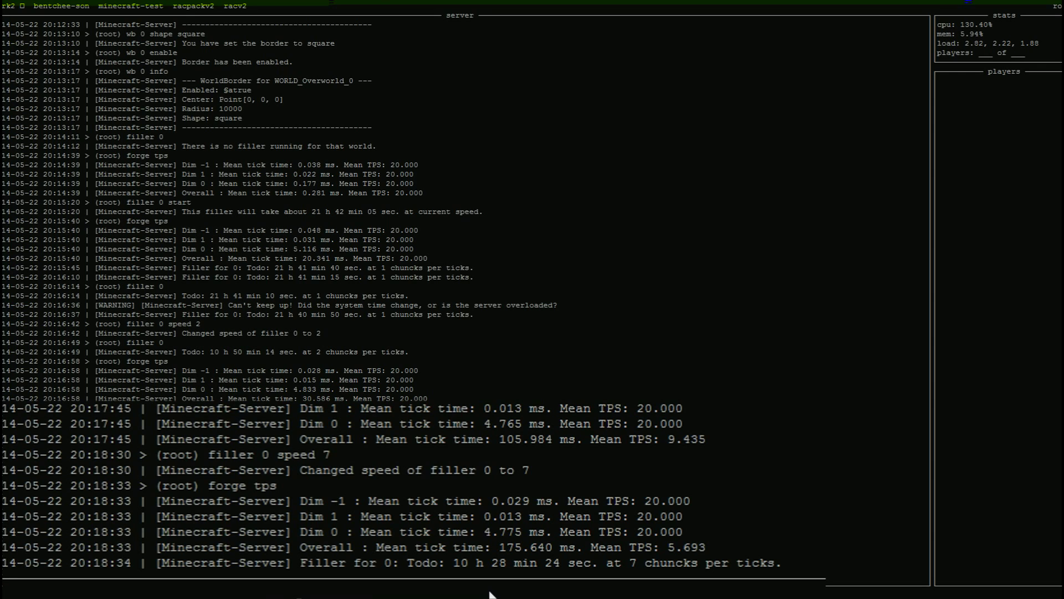
type("filler 0 stop")
key("Return")
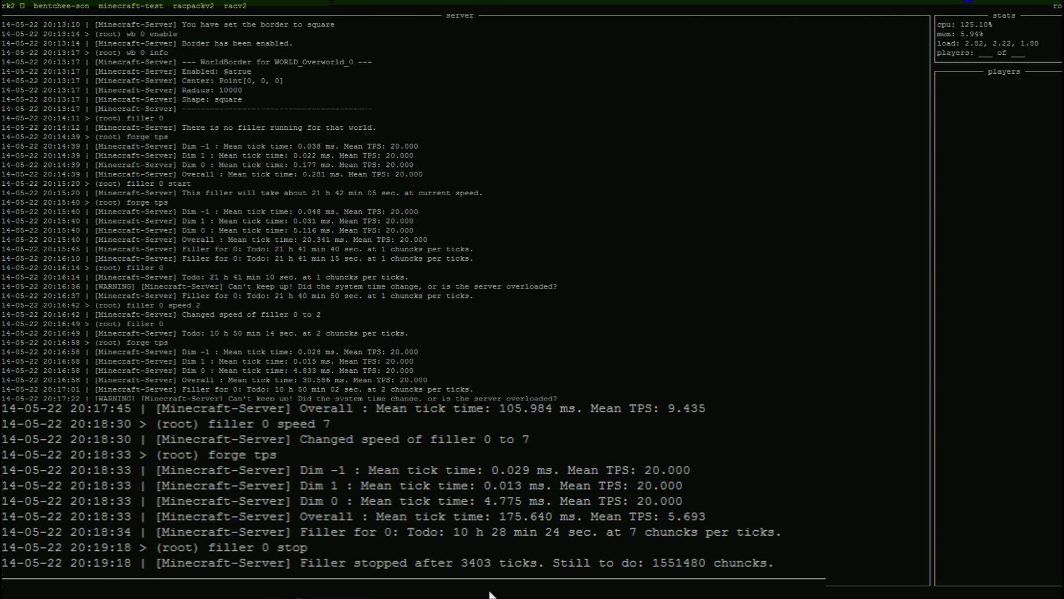
Query the dimension 0 filler's status with filler 0 and check the tick rates without it using forge tps.
type("filler 0")
key("Return")
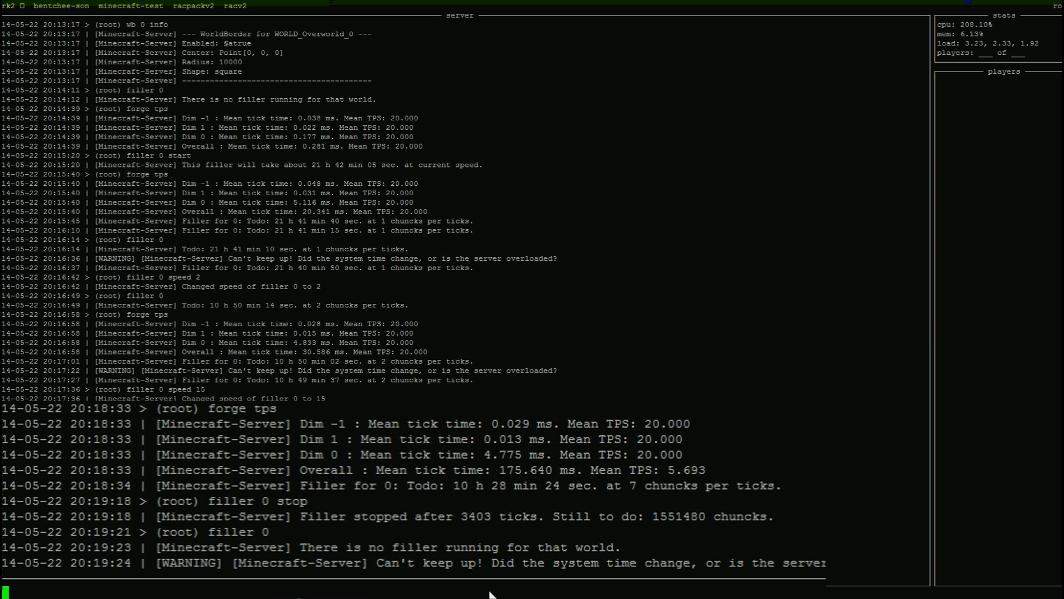
type("forge tps")
key("Return")
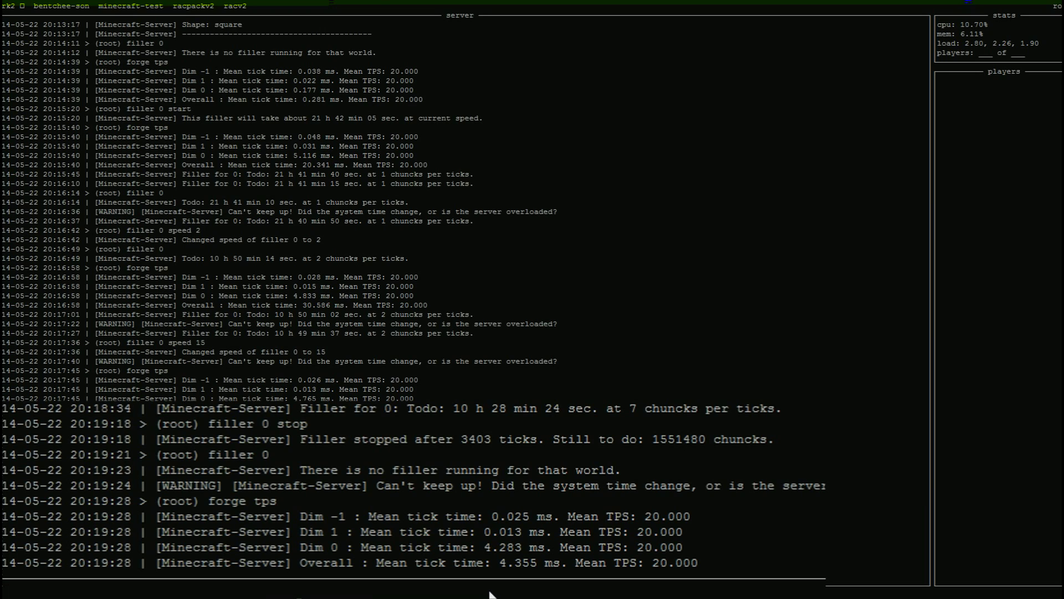
Set the dimension -1 world border's radius to 5000 and its shape to square with the wb -1 commands.
type("wb -1 radius 5000")
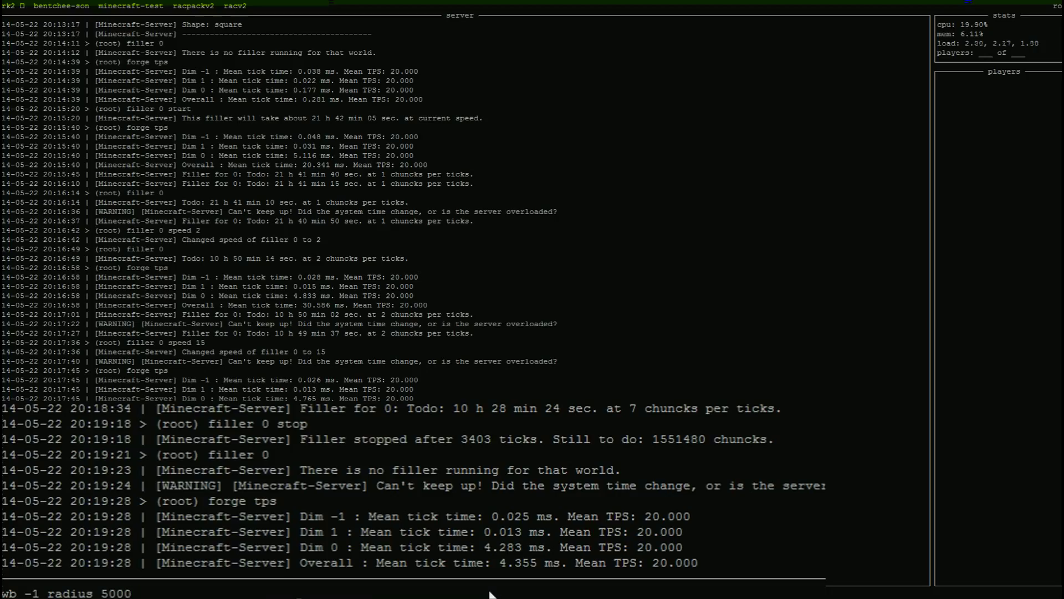
key("Return")
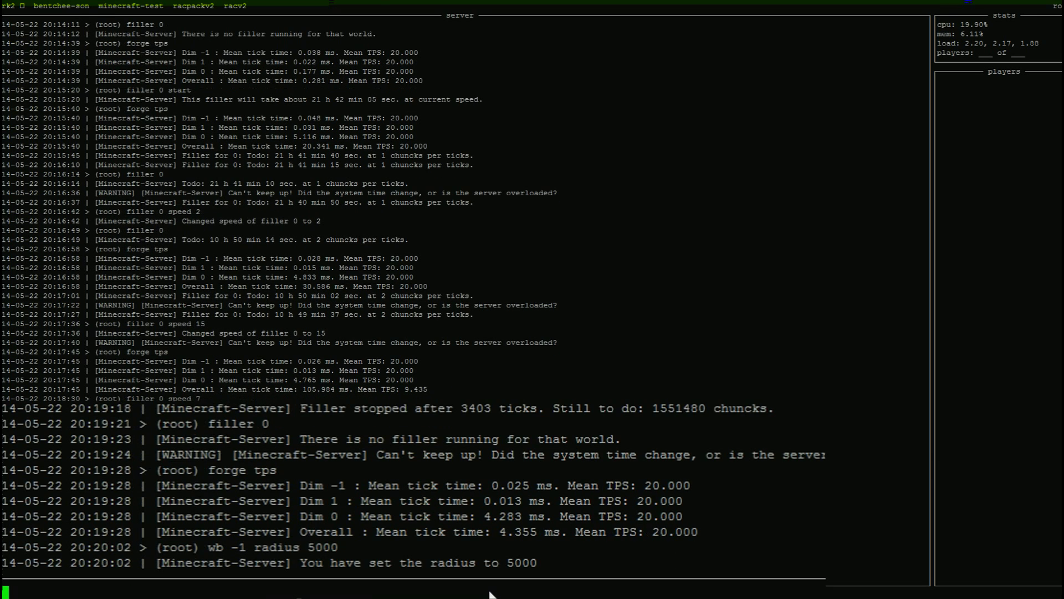
key("Up")
key("BackSpace")
key("BackSpace")
key("BackSpace")
key("BackSpace")
key("BackSpace")
key("BackSpace")
key("BackSpace")
key("BackSpace")
key("BackSpace")
key("BackSpace")
key("BackSpace")
type("shape squs")
key("BackSpace")
type("are")
key("Return")
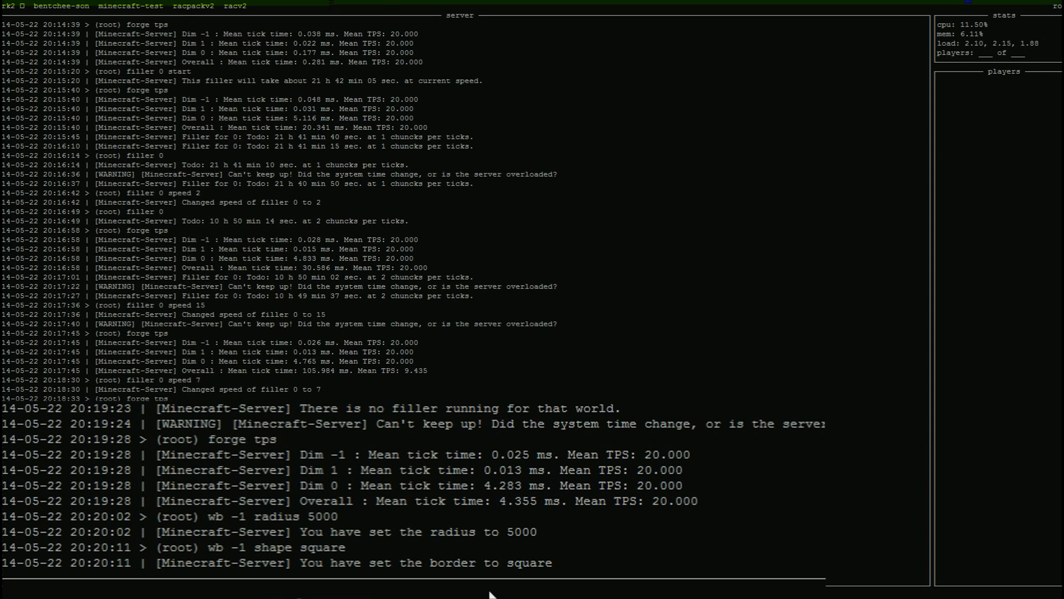
Enable the dimension -1 world border with wb -1 enable and display its settings with wb -1 info.
type("wb -1 enable")
key("Return")
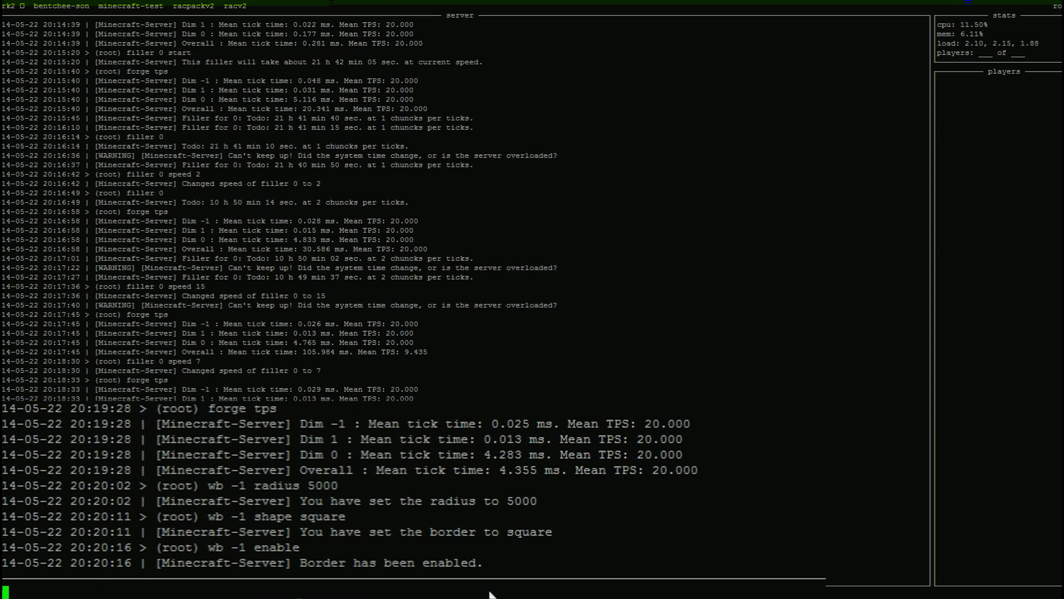
type("wb -1 info")
key("Return")
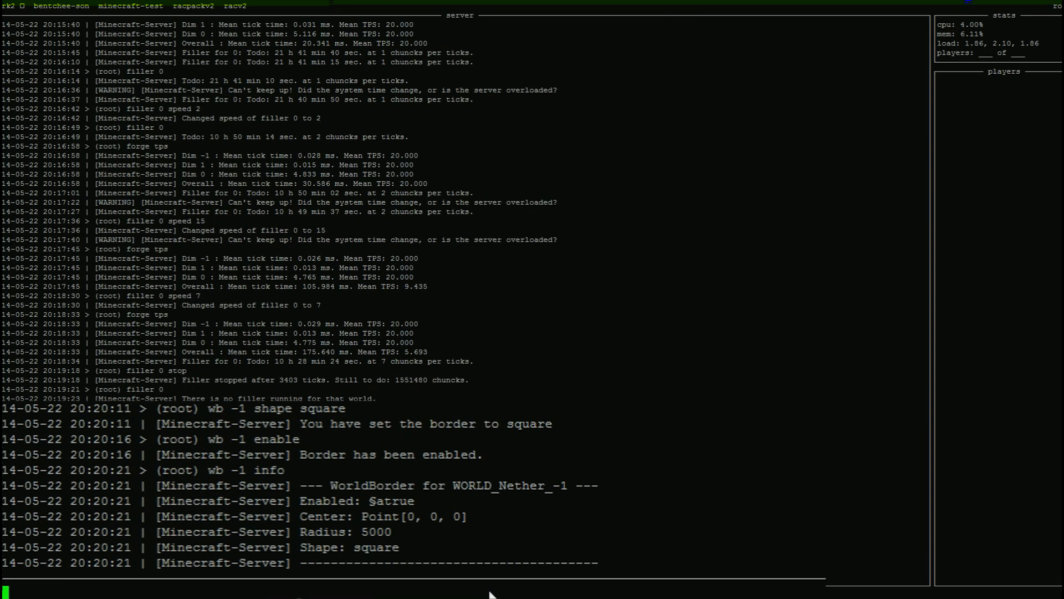
Start the chunk filler for dimension -1 with filler -1 start and stop it again with filler -1 stop.
type("filler -1 start")
key("Return")
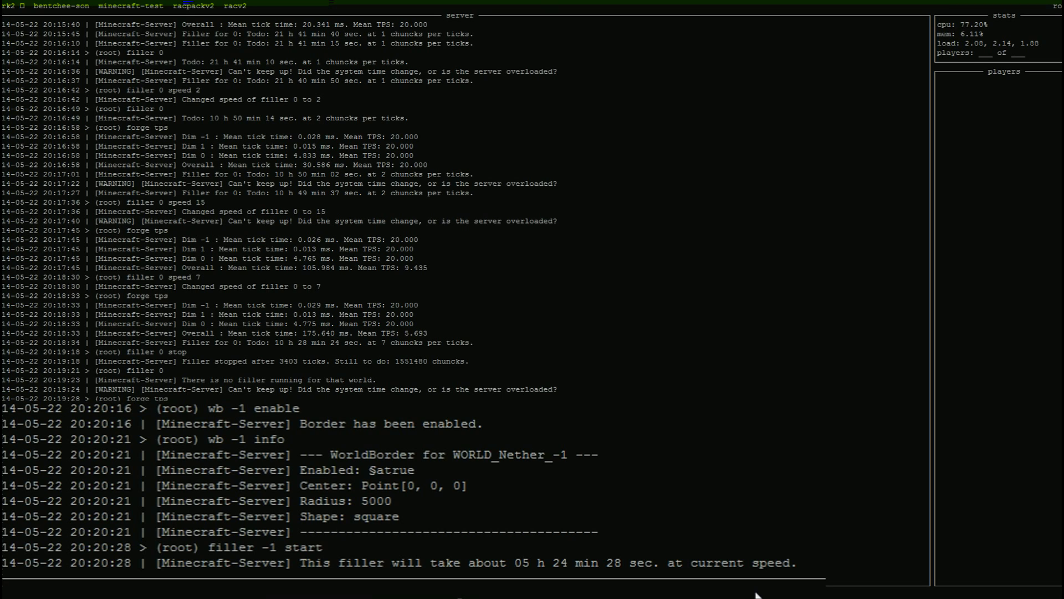
type("filler -1 stop")
key("Return")
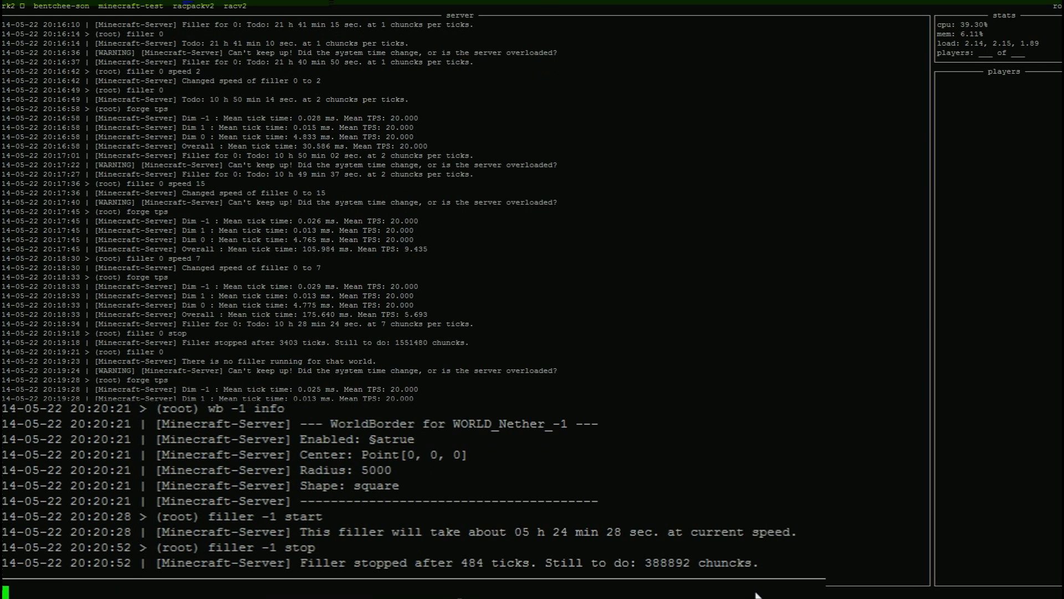
Disable the dimension 0 world border with wb 0 disable and display its settings with wb 0 info.
type("wb")
type("0 disable")
key("Return")
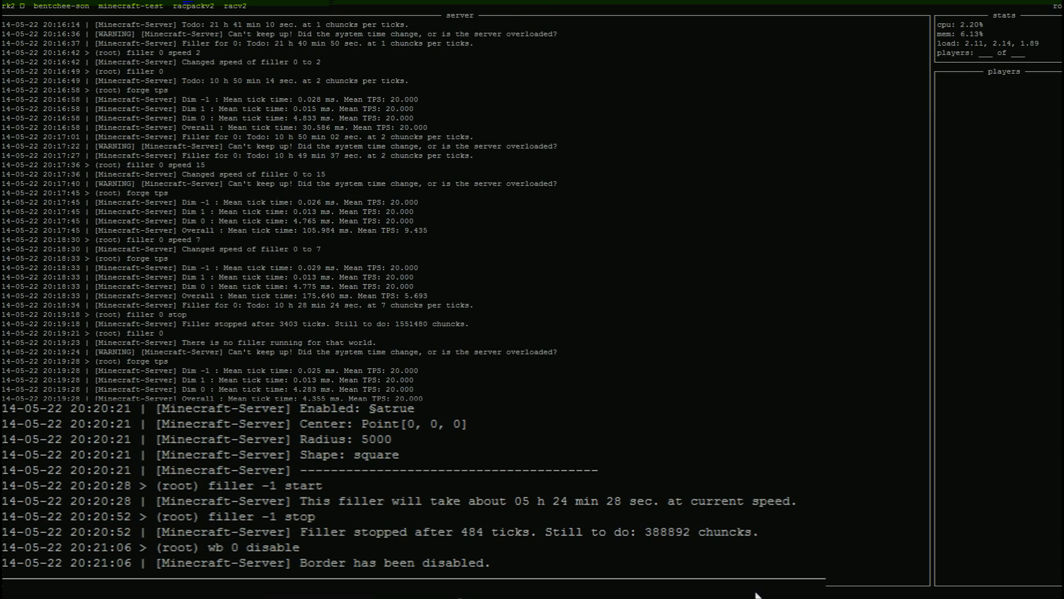
key("Up")
key("Down")
type("wb 0 info")
key("Return")
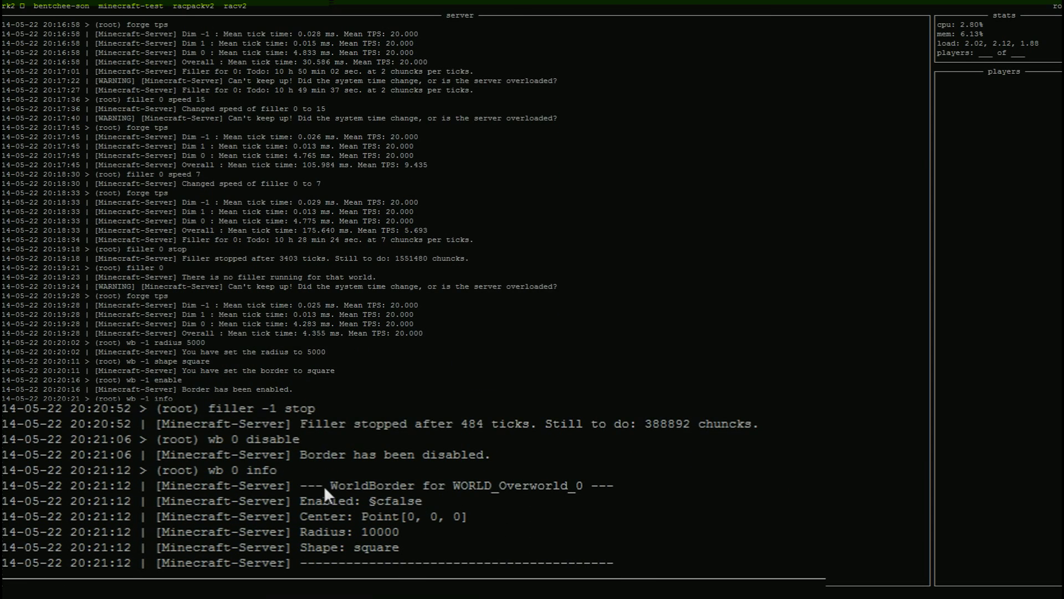